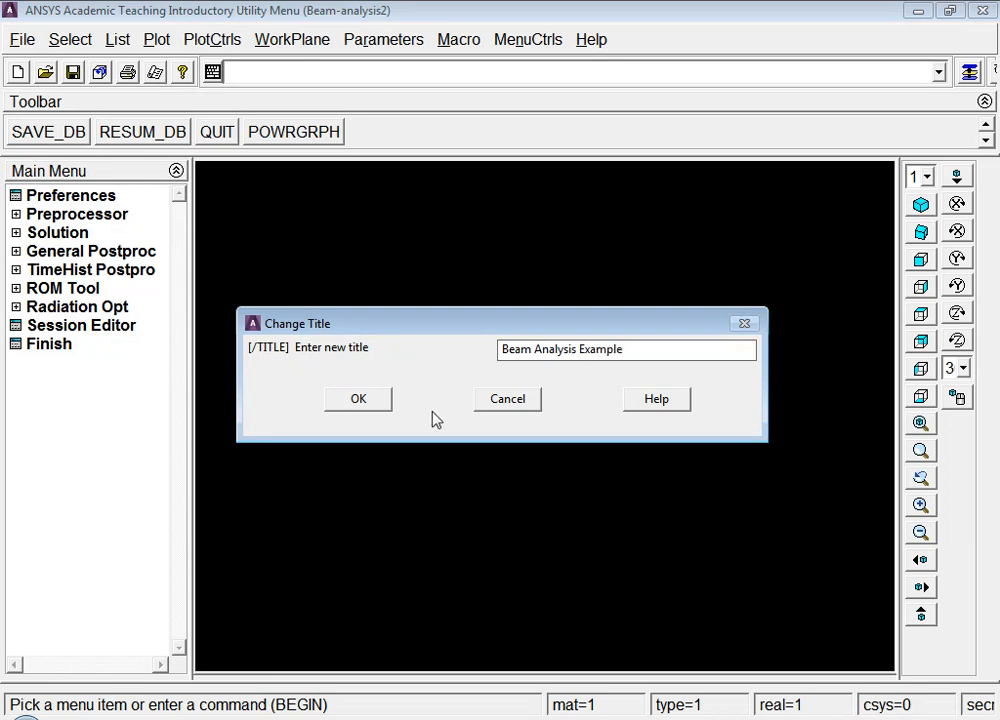
- Confirm the title Beam Analysis Example and filter the preferences to the Structural discipline
left_click(378, 403)
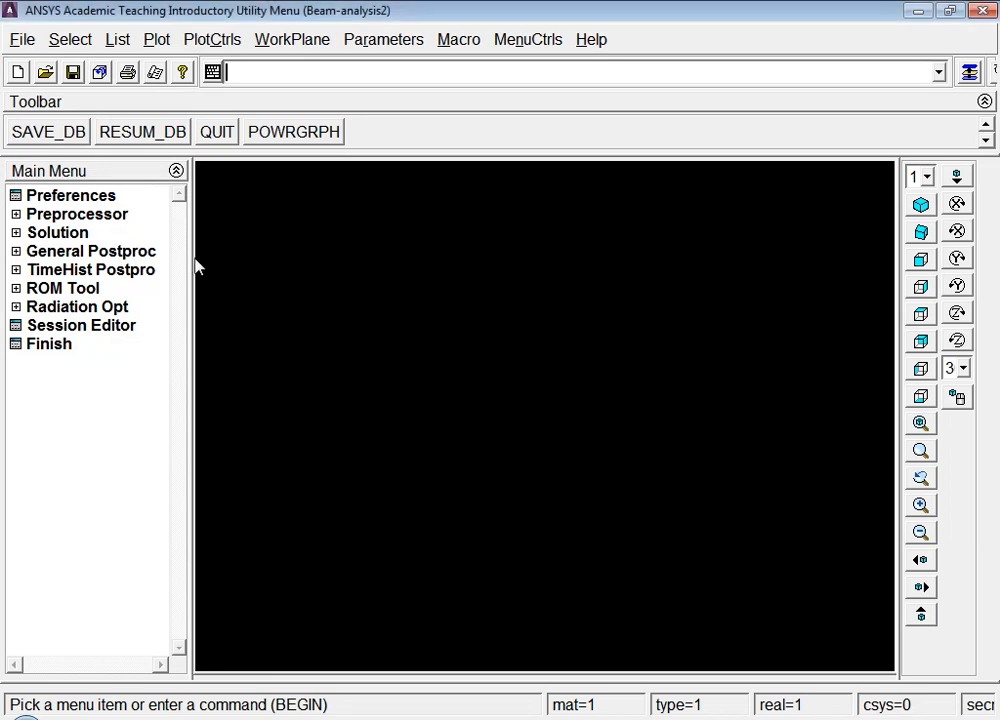
left_click(88, 198)
left_click(528, 228)
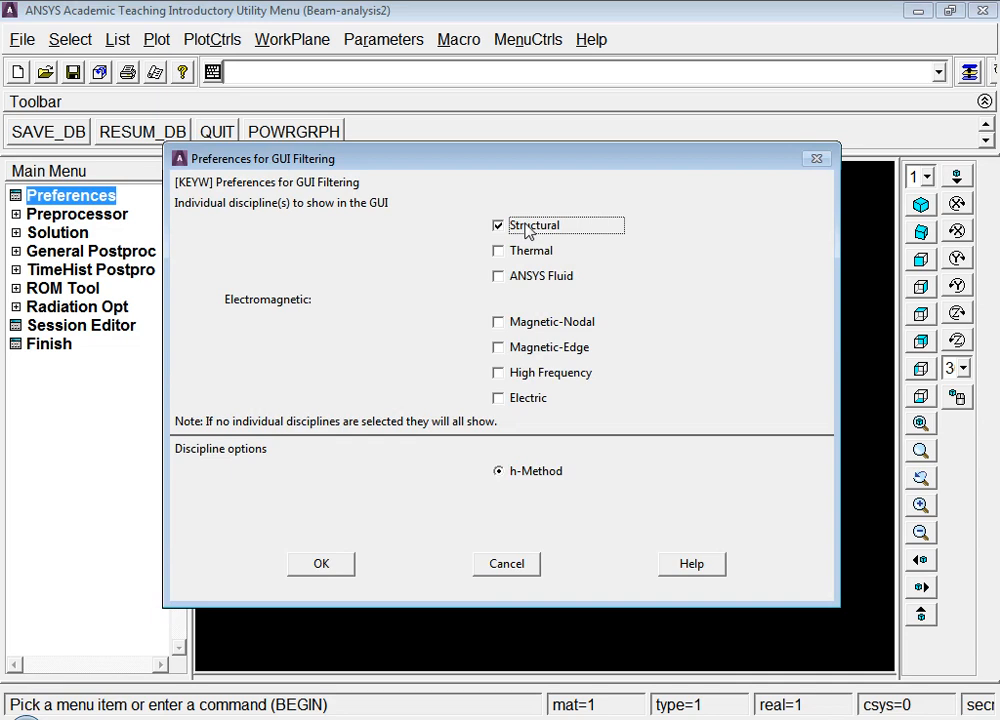
left_click(322, 565)
- Add the Beam 2 node 188 element as element type 1
left_click(104, 222)
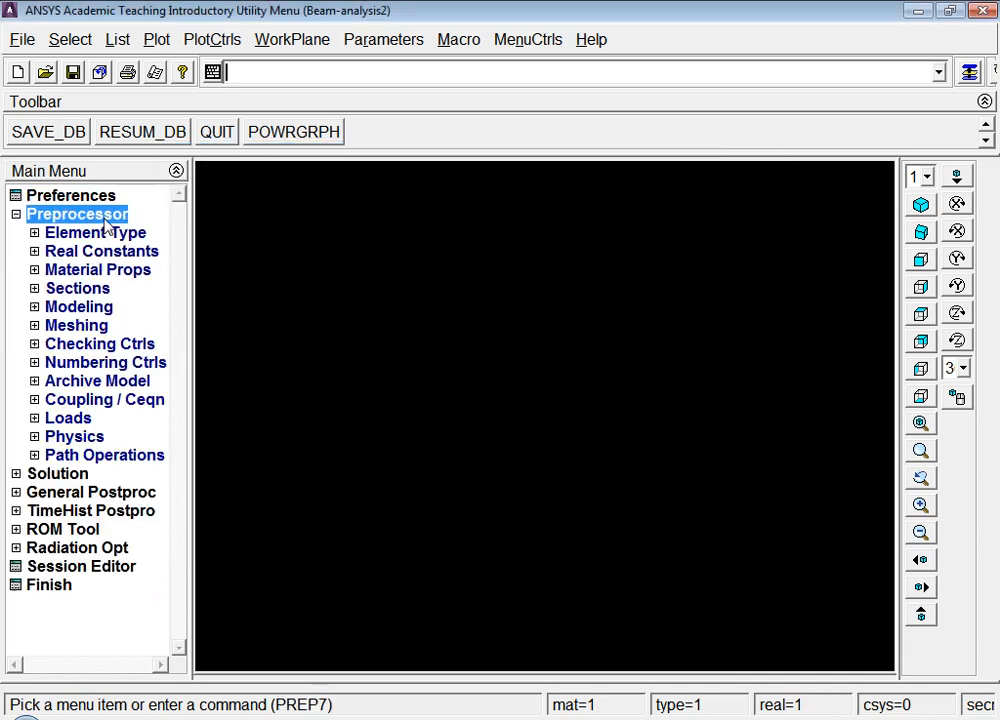
left_click(98, 232)
left_click(80, 252)
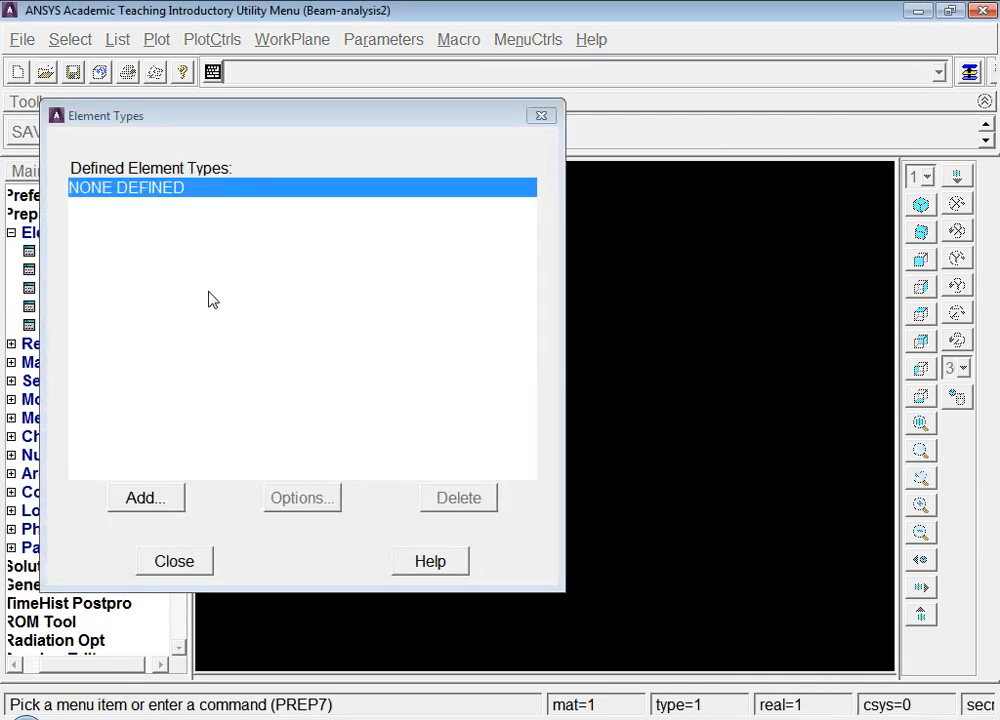
left_click(176, 500)
left_click(543, 328)
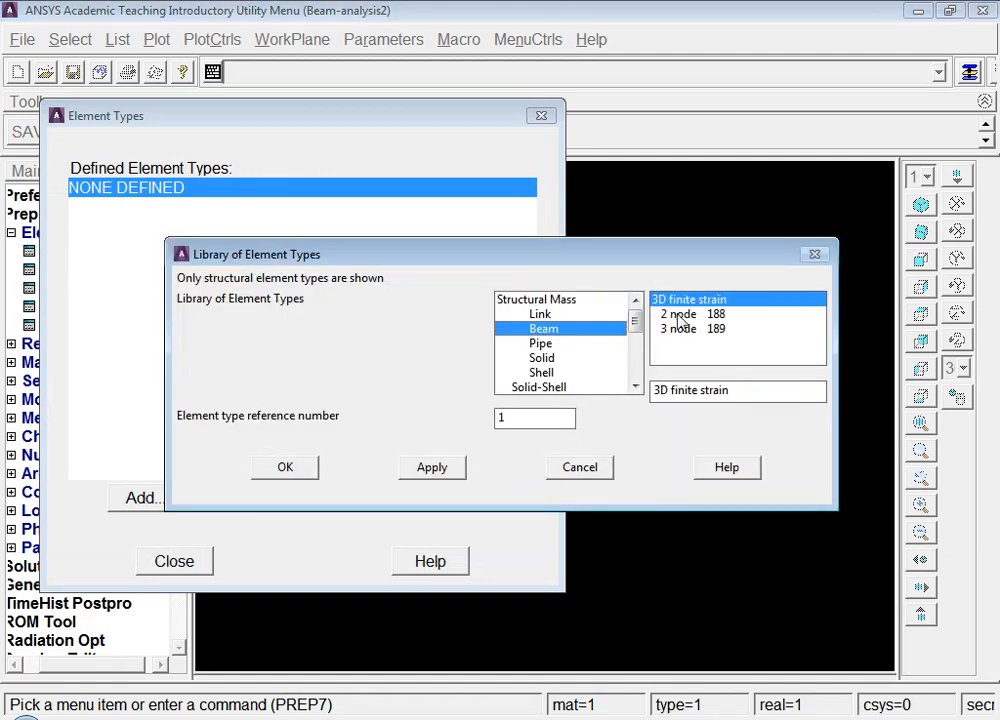
left_click(678, 314)
left_click(290, 472)
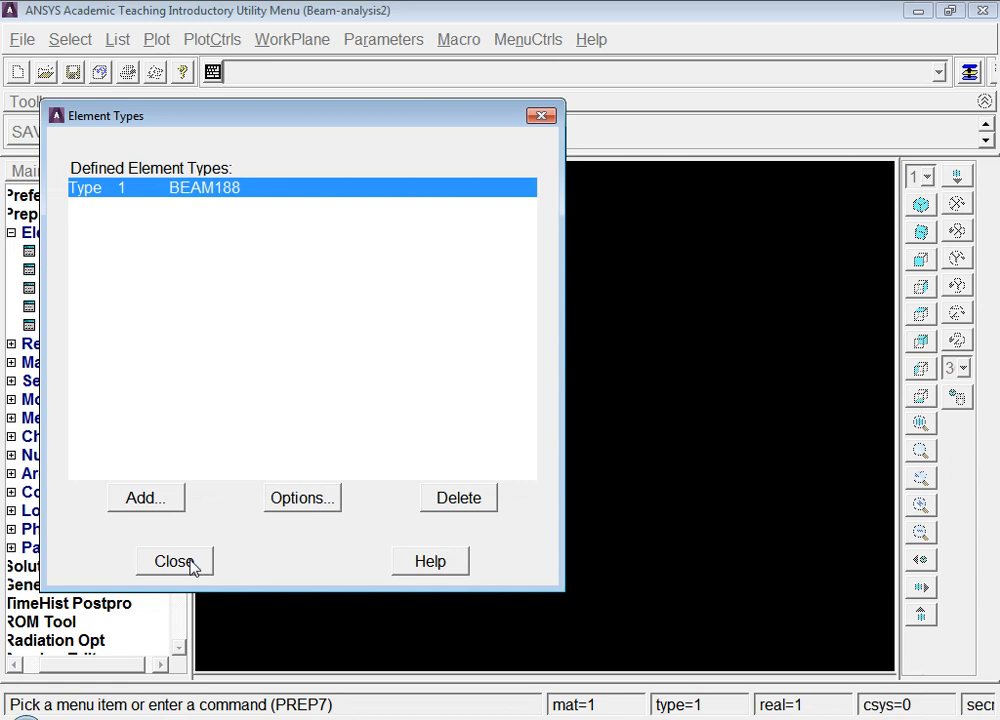
left_click(192, 566)
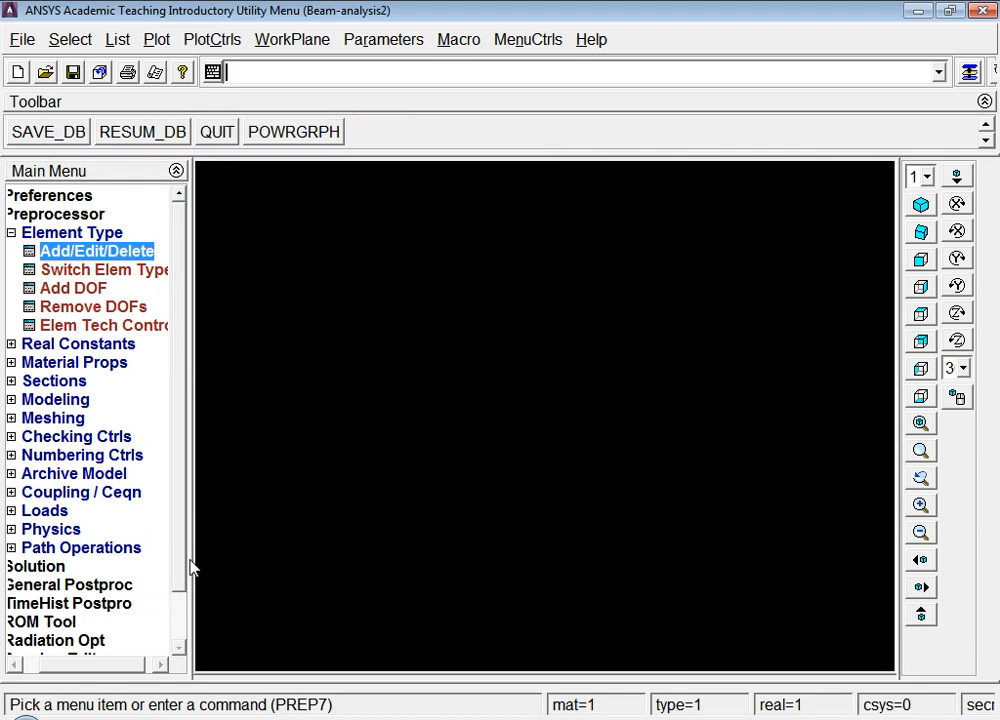
- Define material model 1 as structural linear elastic isotropic with EX 200e9 and PRXY 0.3
left_click(105, 363)
left_click(105, 344)
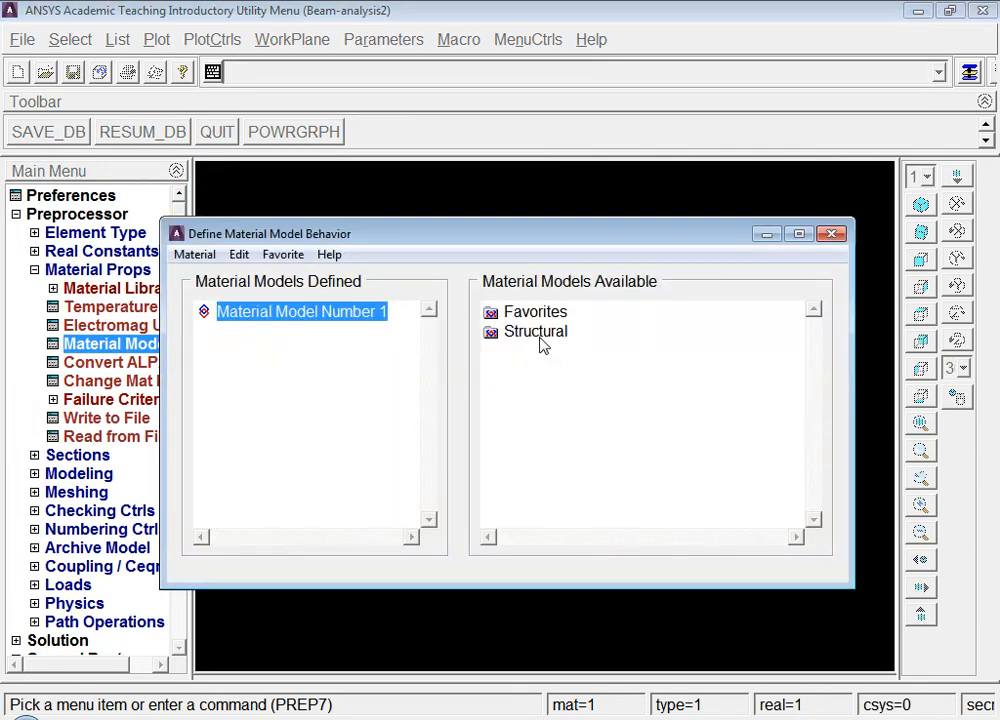
double_click(539, 336)
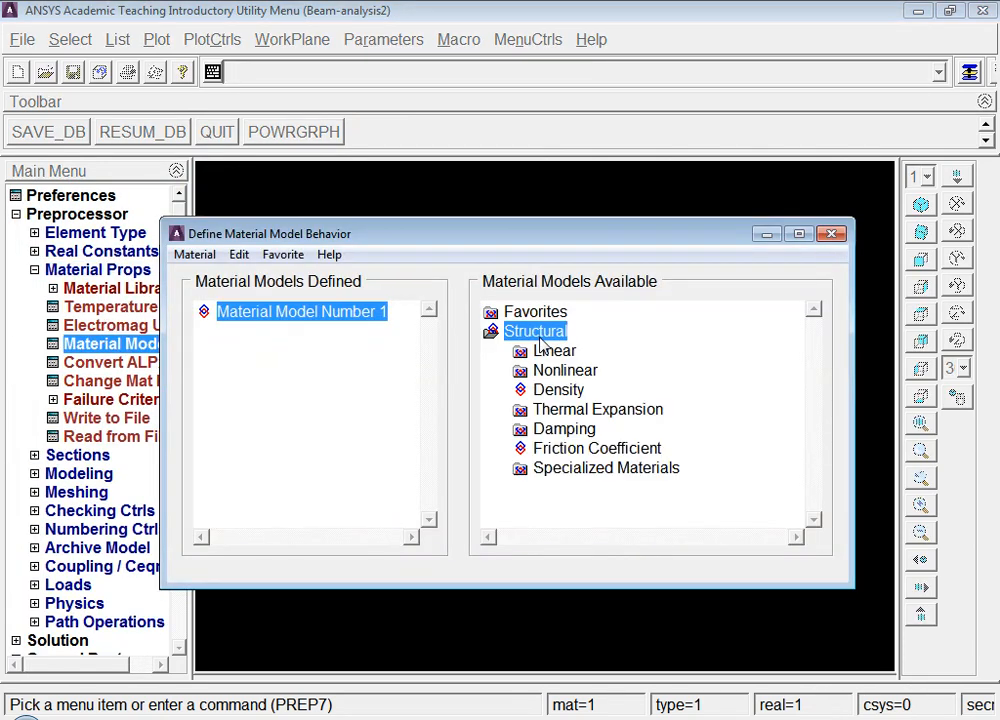
double_click(555, 351)
double_click(578, 371)
double_click(620, 392)
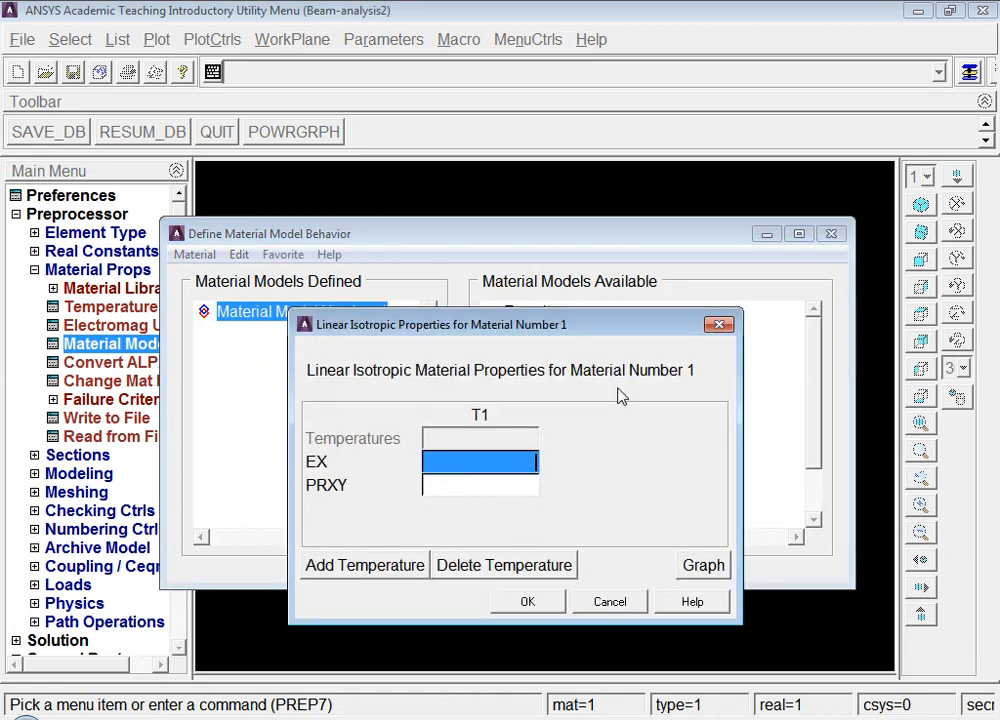
left_click_drag(493, 330, 571, 321)
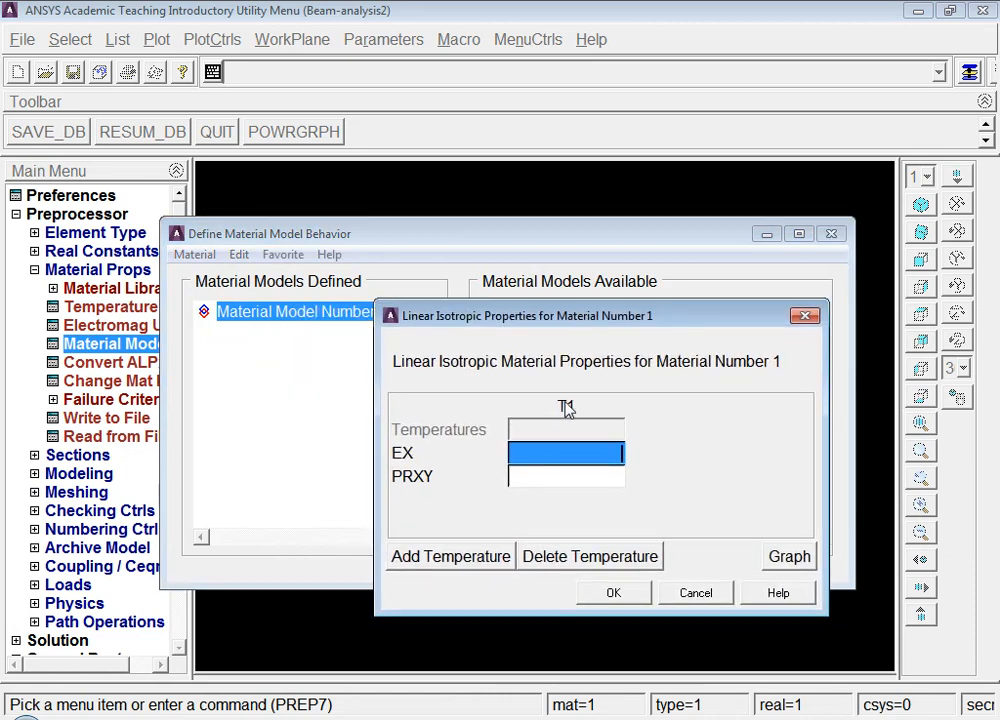
type("200")
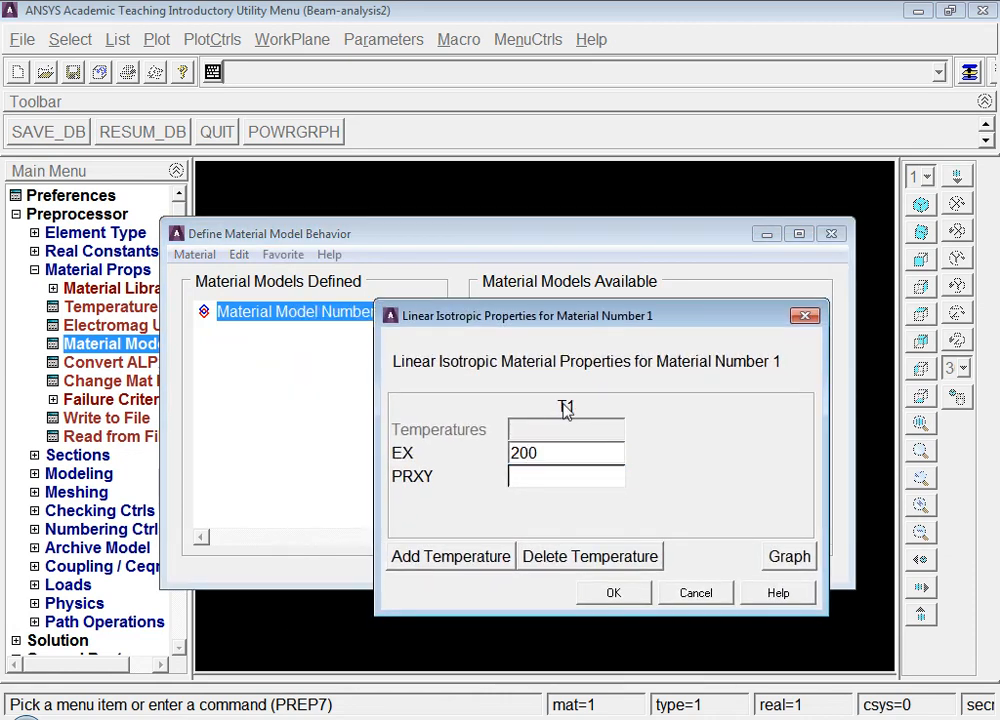
type("e9")
key("Tab")
type("0.3")
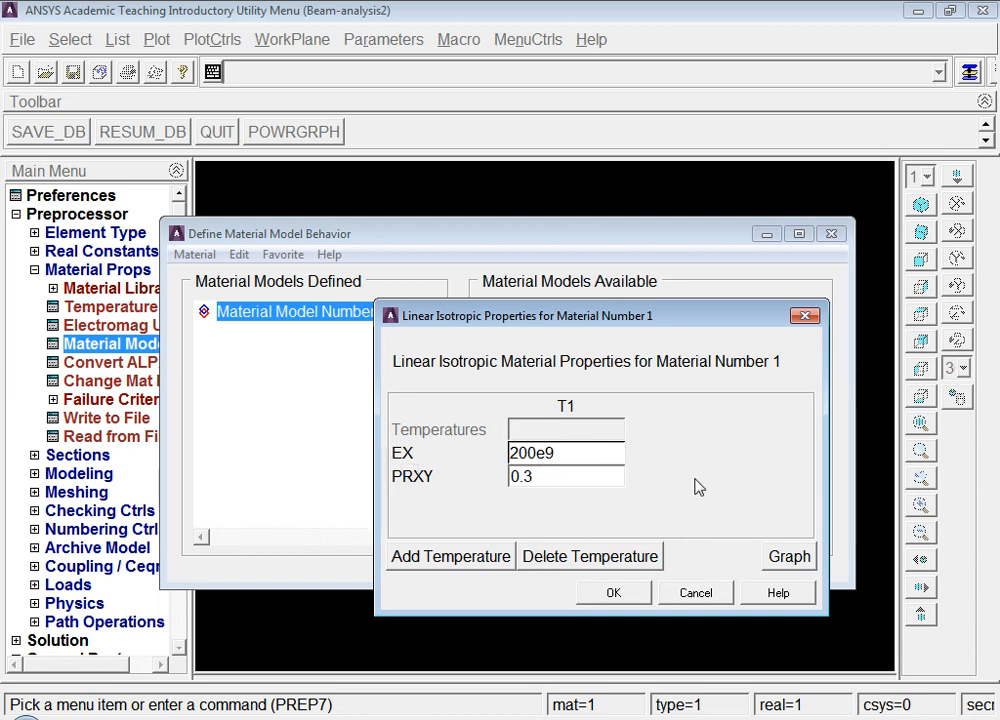
left_click(611, 594)
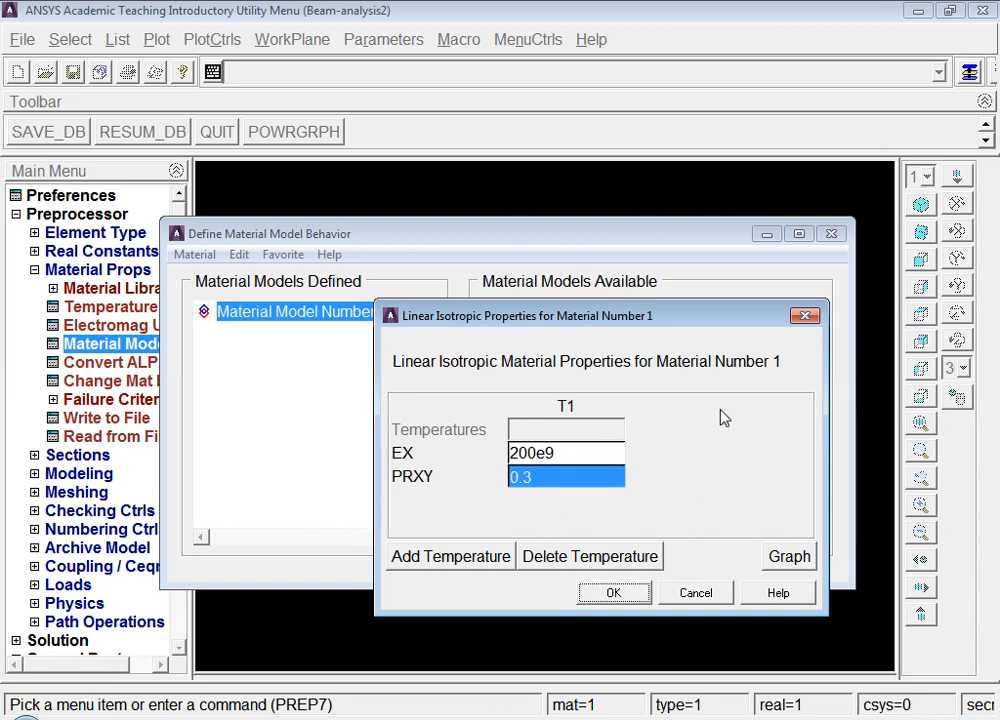
left_click(627, 597)
left_click(840, 234)
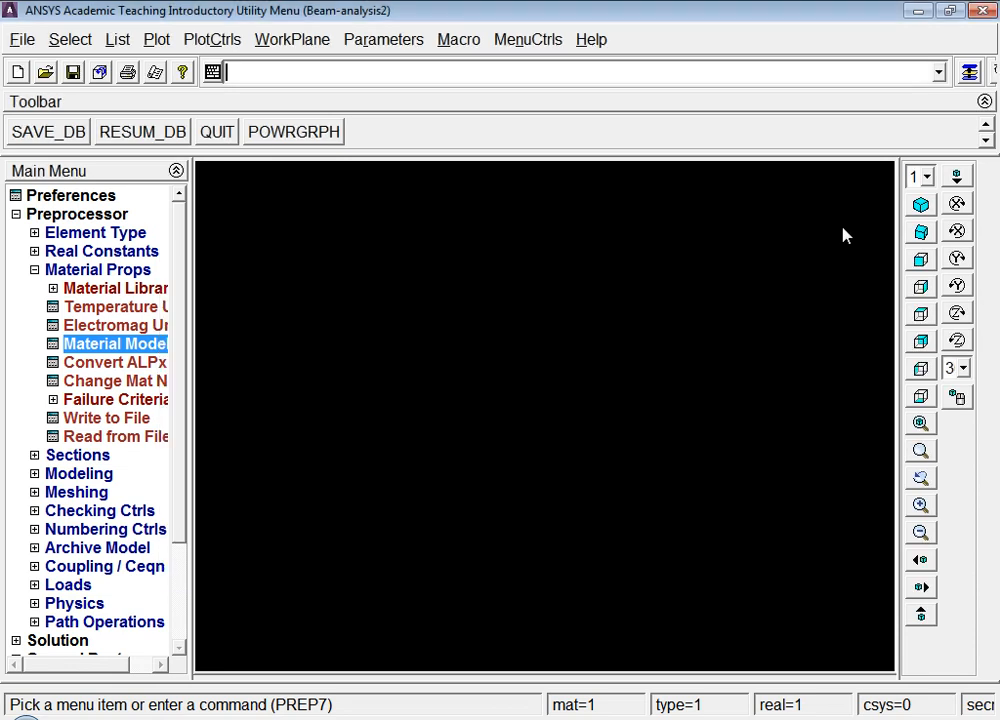
- Define common beam section 1 named a1 as a solid circle with radius R 0.015
double_click(92, 270)
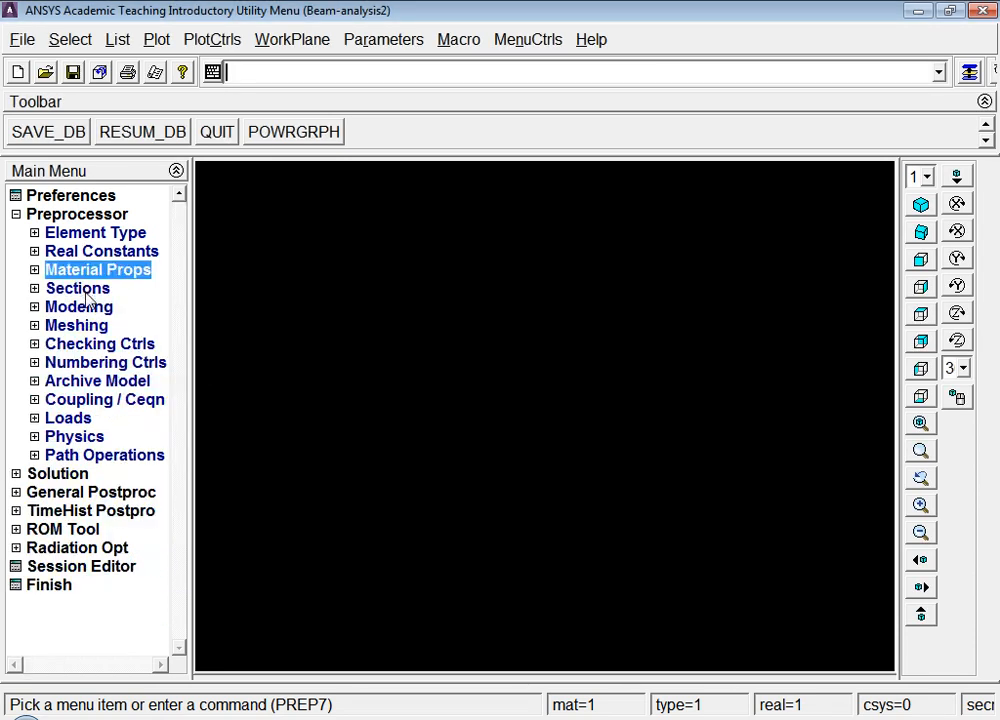
double_click(86, 290)
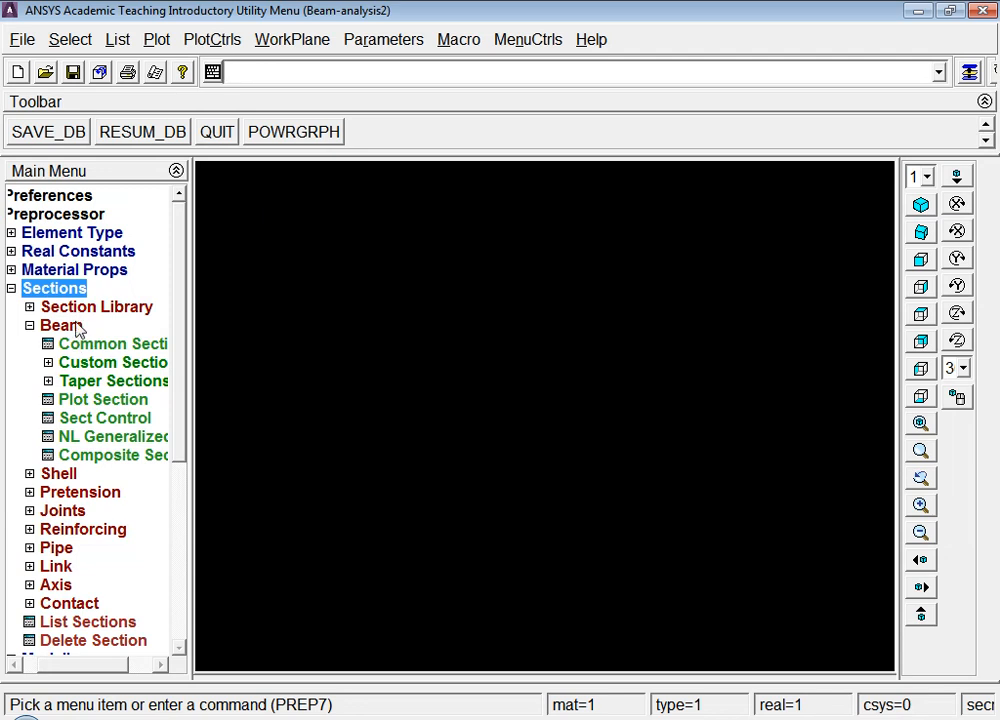
double_click(102, 344)
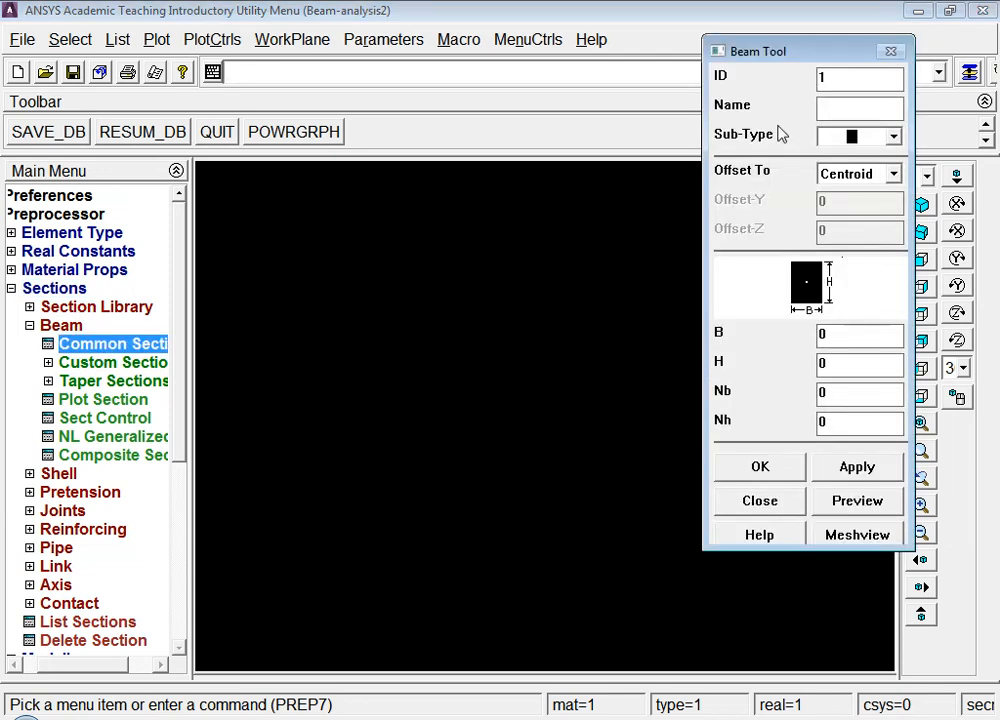
left_click(831, 110)
type("a1")
left_click(875, 140)
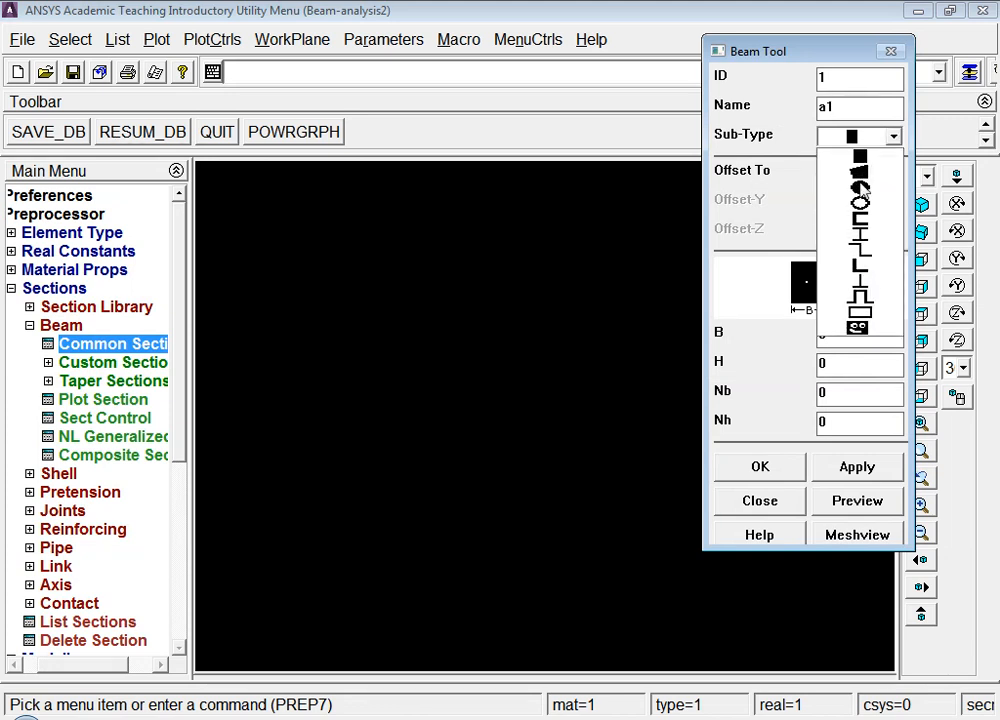
left_click(860, 178)
left_click(839, 334)
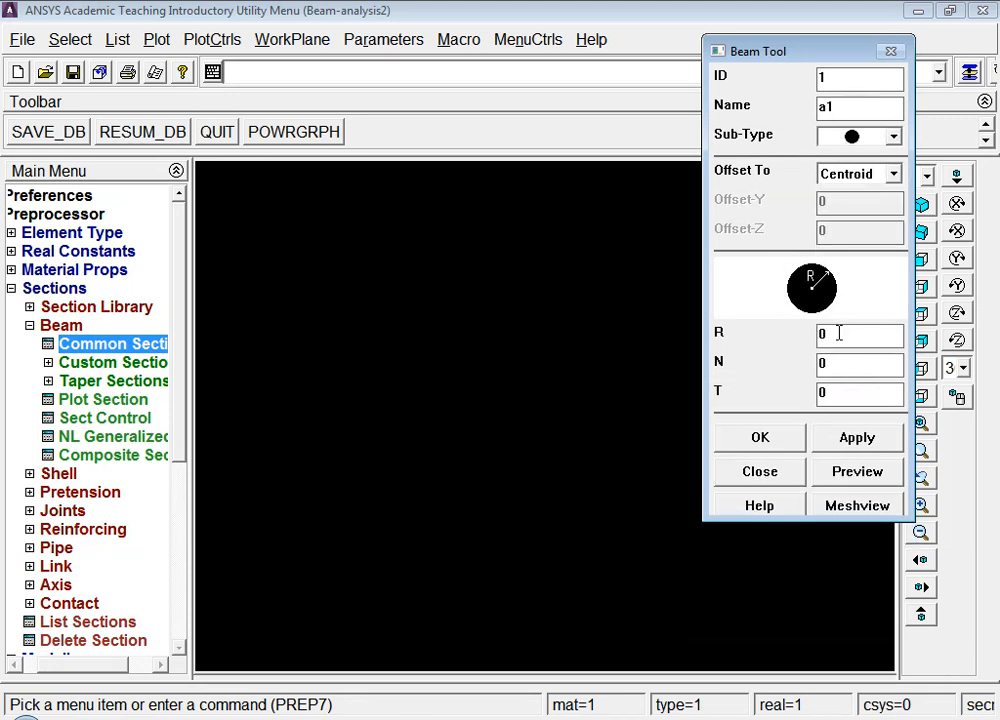
type(".015")
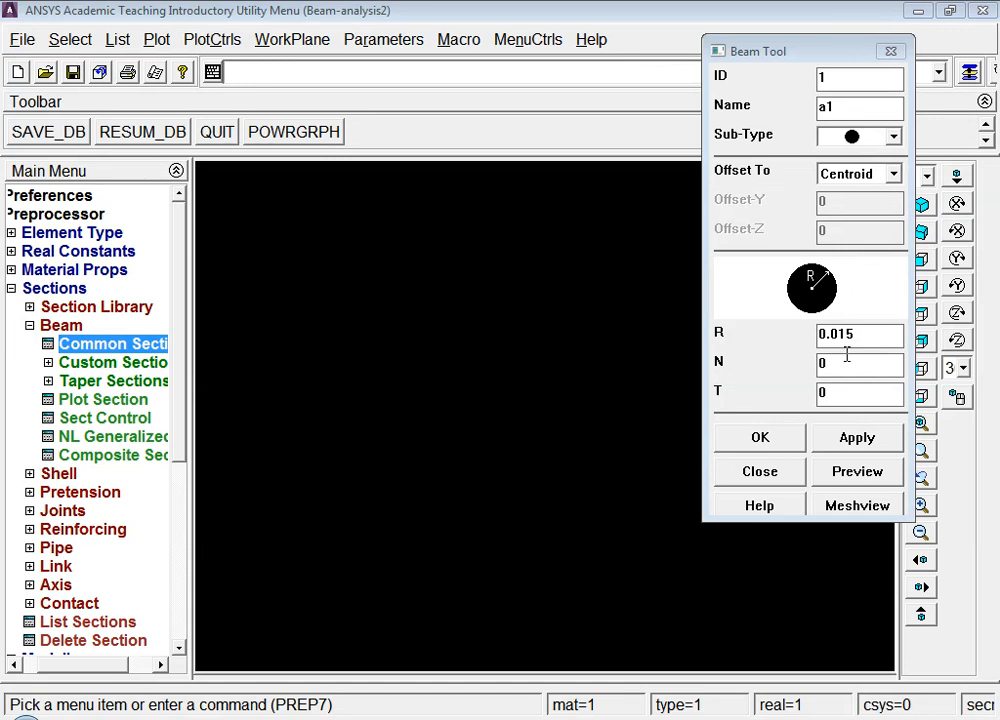
left_click(862, 441)
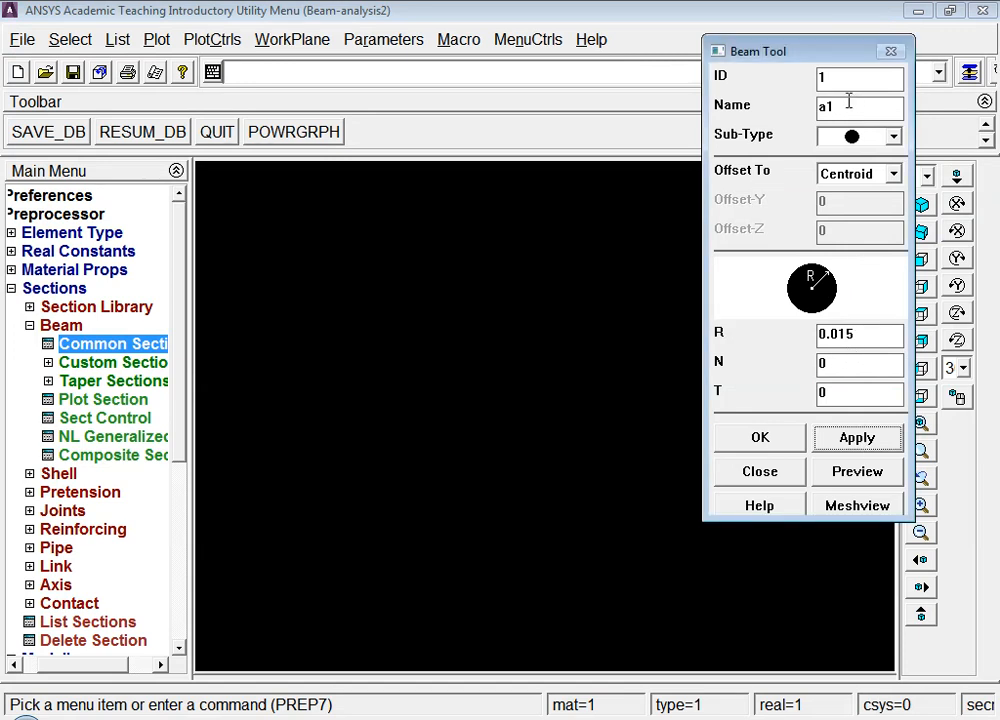
- Define beam section ID 2 named a2 as a solid circle with radius R 0.01
left_click_drag(843, 85, 759, 87)
type("2")
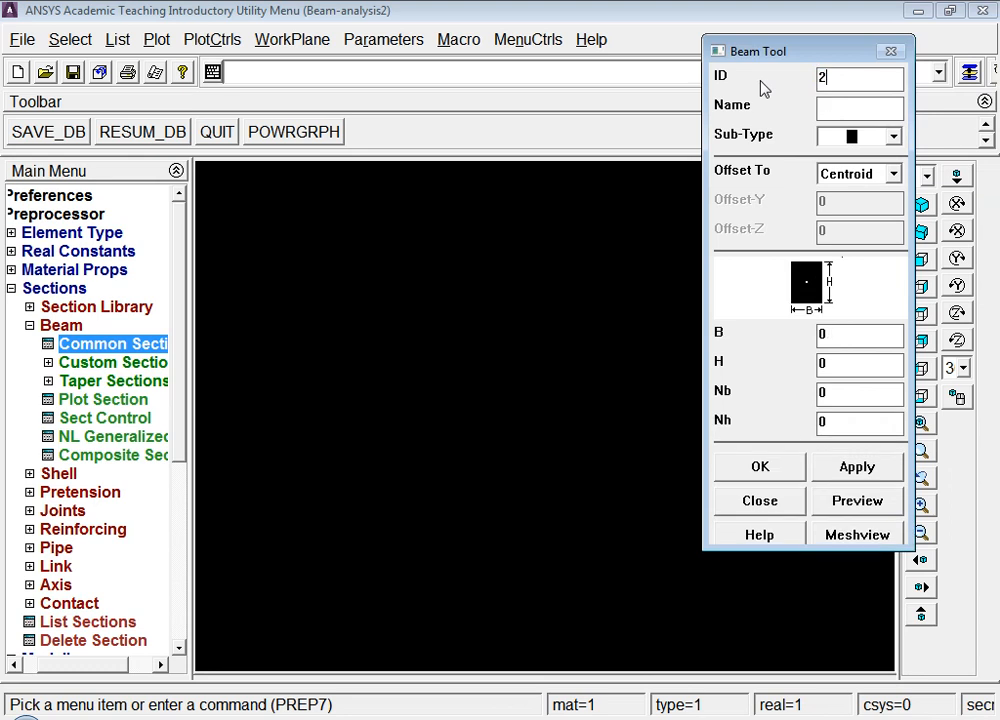
left_click(829, 108)
type("a2")
left_click(871, 140)
left_click(866, 188)
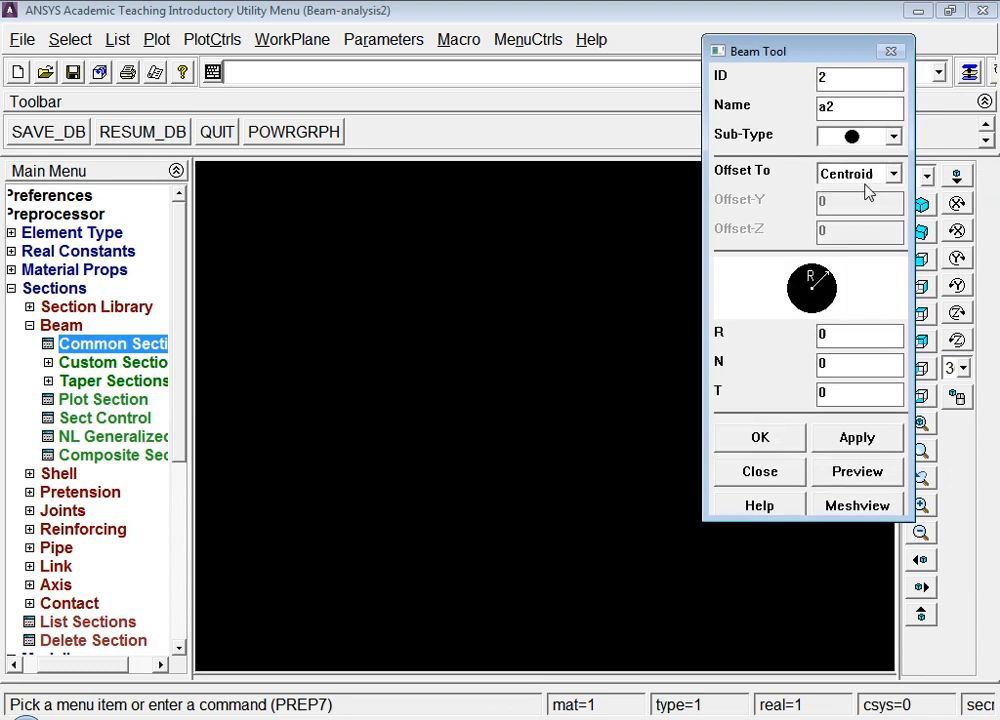
left_click(837, 336)
type(".01")
left_click(853, 437)
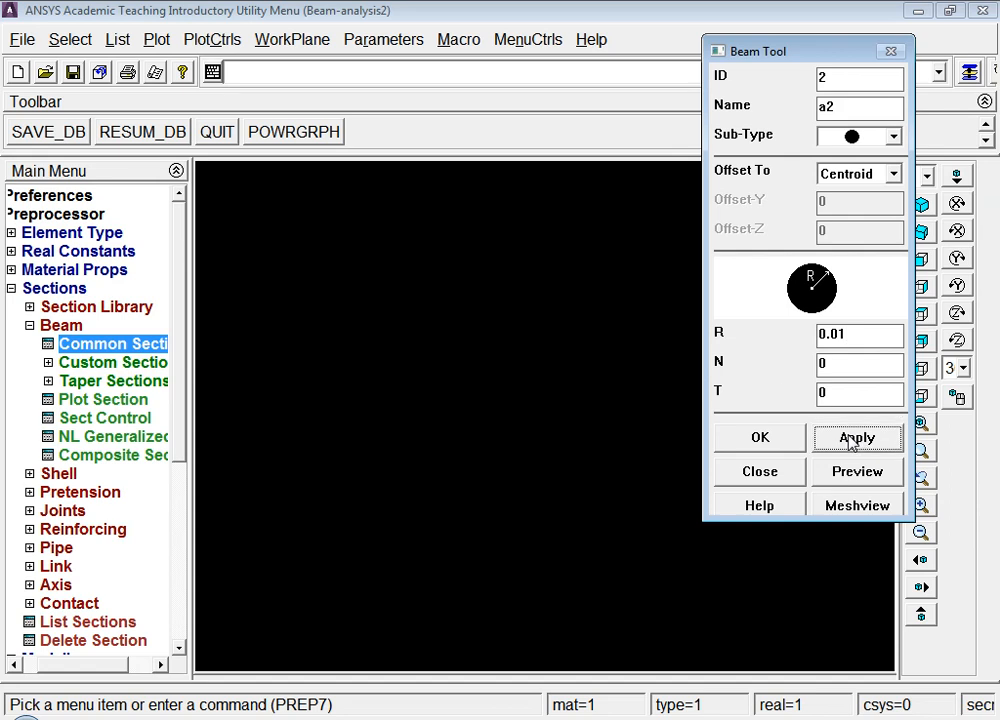
left_click(758, 440)
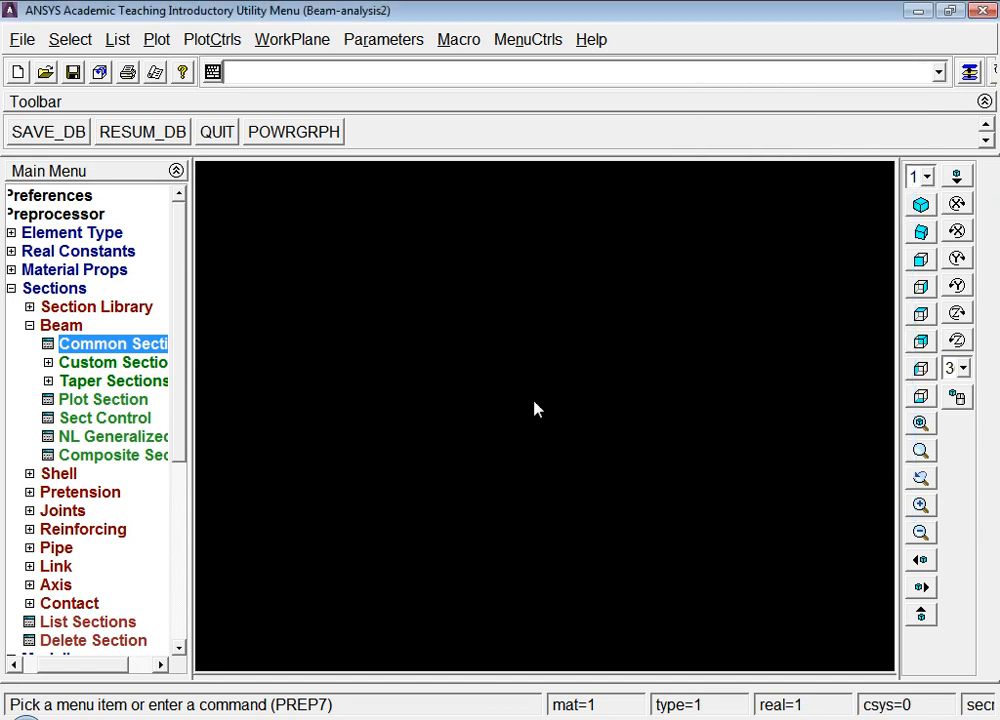
- Create keypoint 1 in the active coordinate system at 0, 0, 0
left_click(53, 290)
left_click(57, 308)
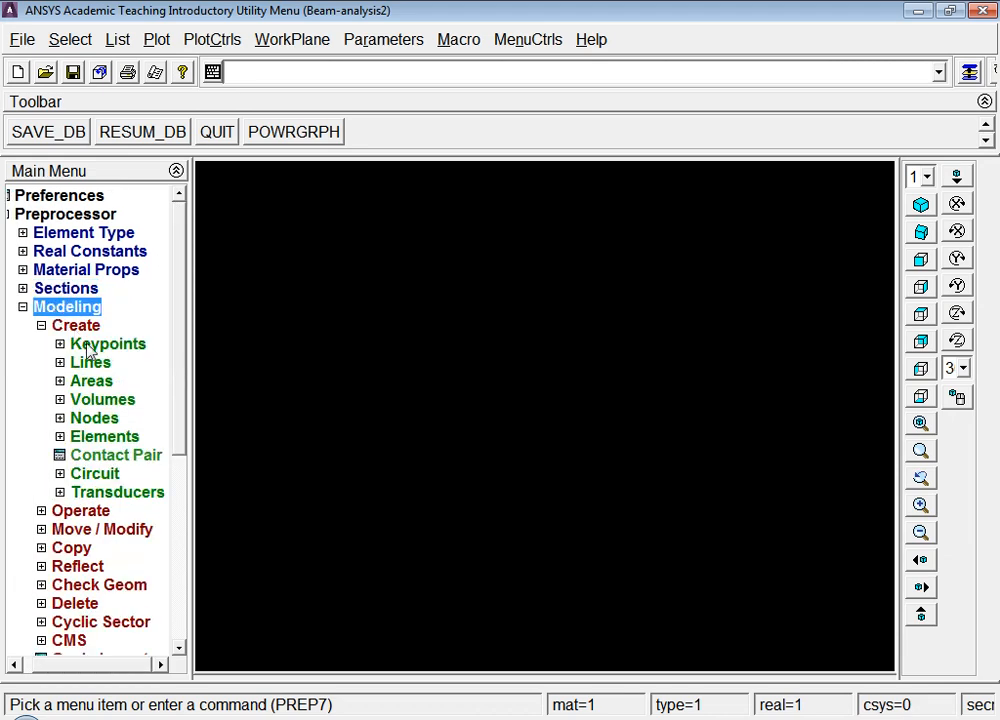
left_click(78, 346)
left_click(88, 381)
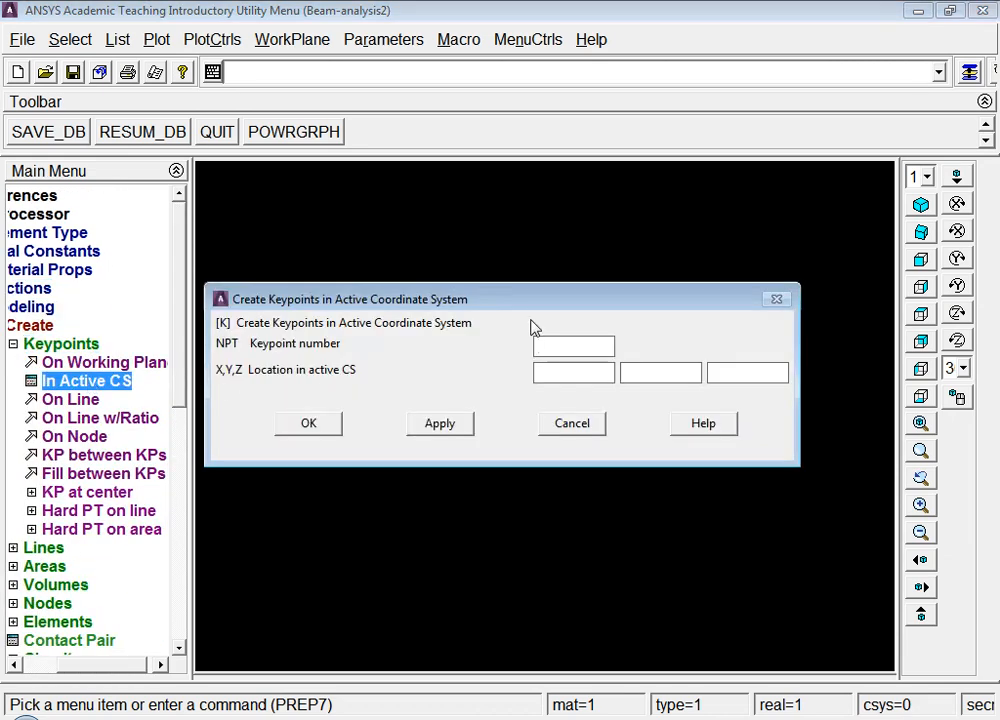
type("1")
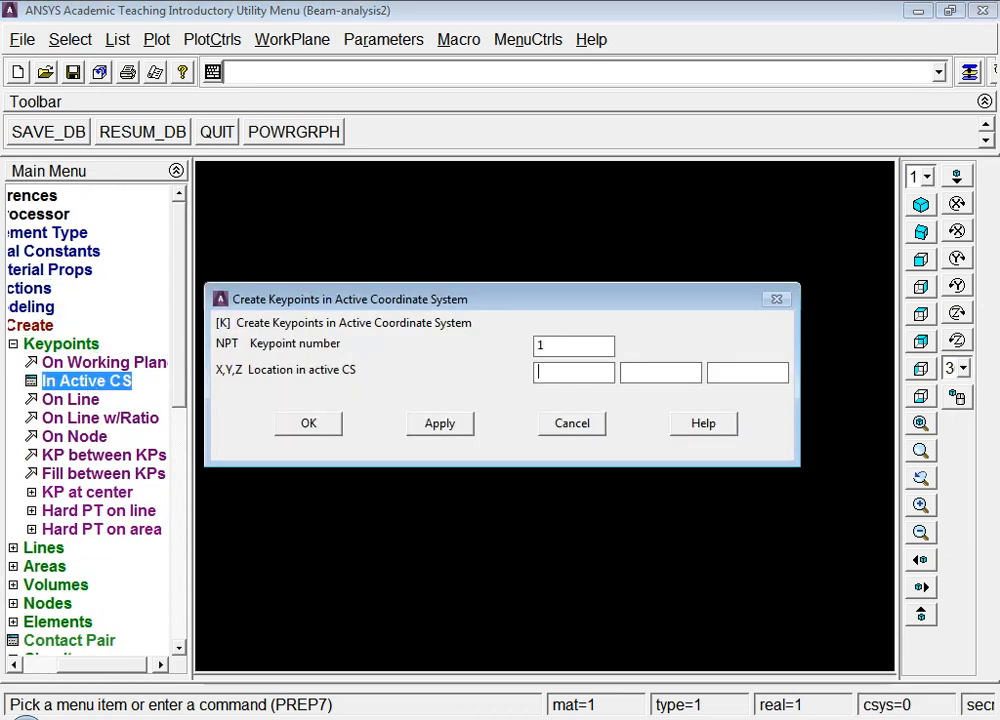
key("Tab")
type("0")
key("Tab")
type("0")
key("Tab")
type("0")
left_click(448, 428)
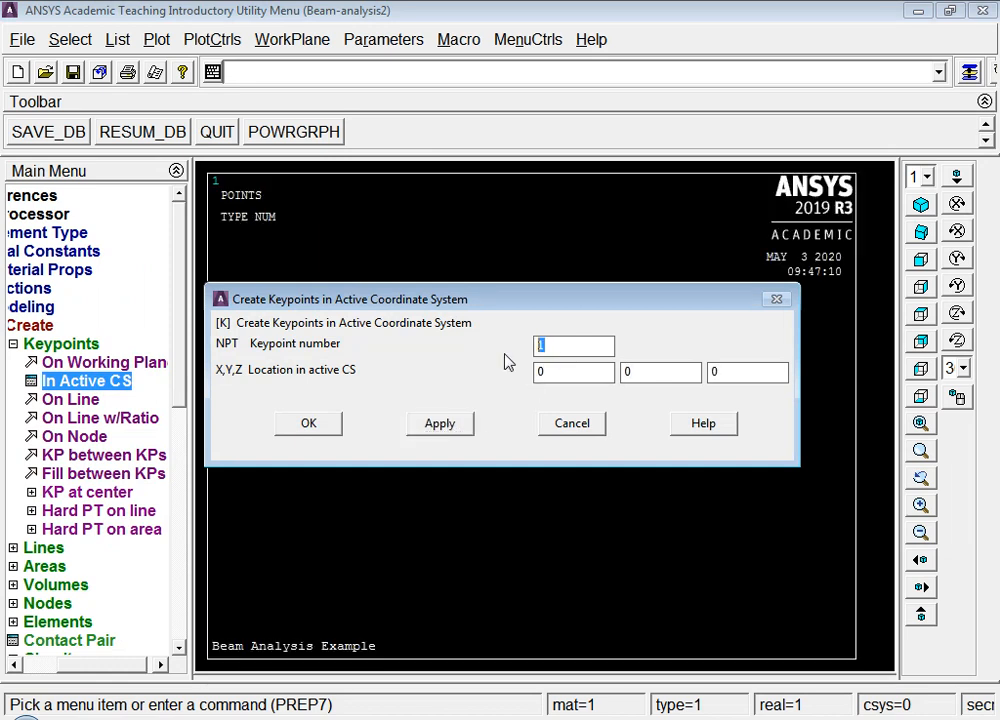
- Check the member lengths in the Adobe Reader problem figure and create keypoint 2 at 0.12, 0, 0
type("2")
key("alt+Tab")
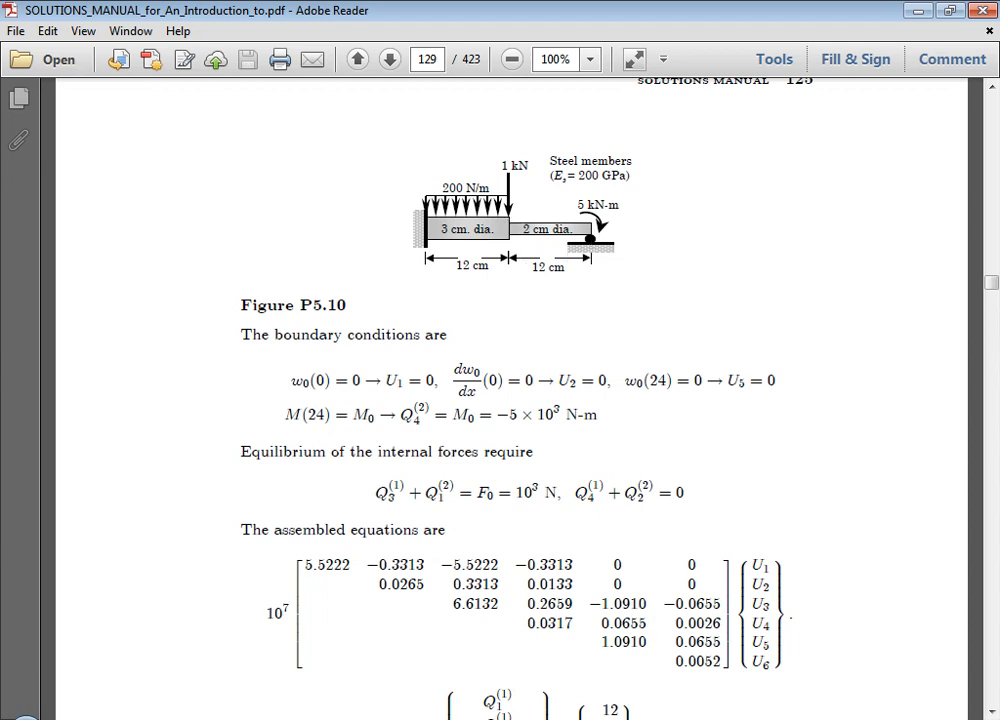
key("alt+Tab")
left_click(968, 76)
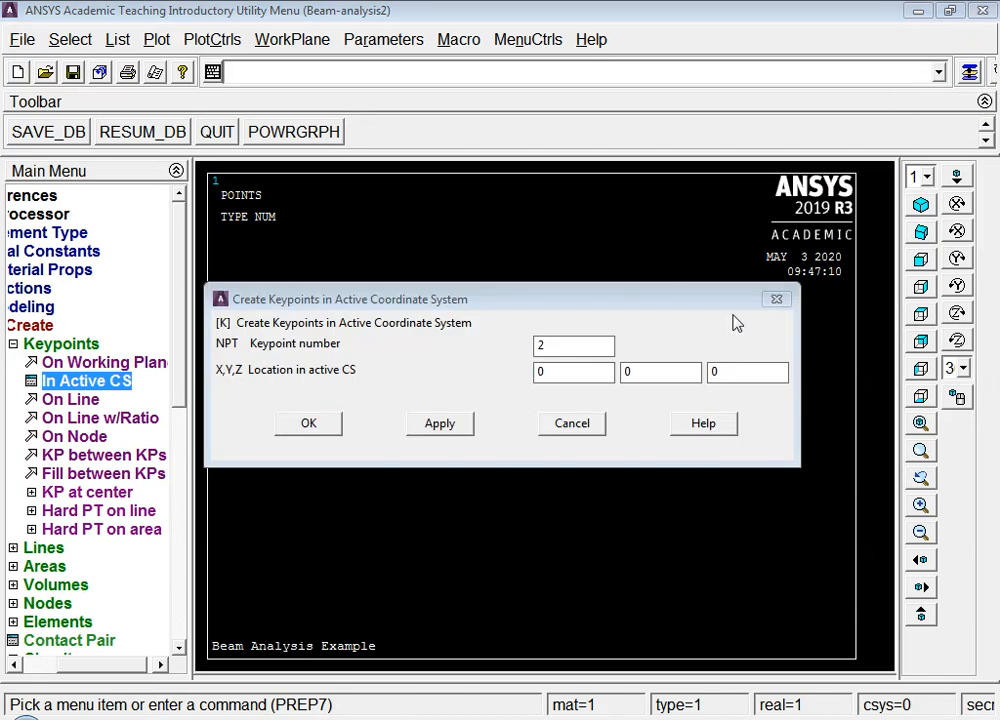
left_click(561, 372)
type(".12")
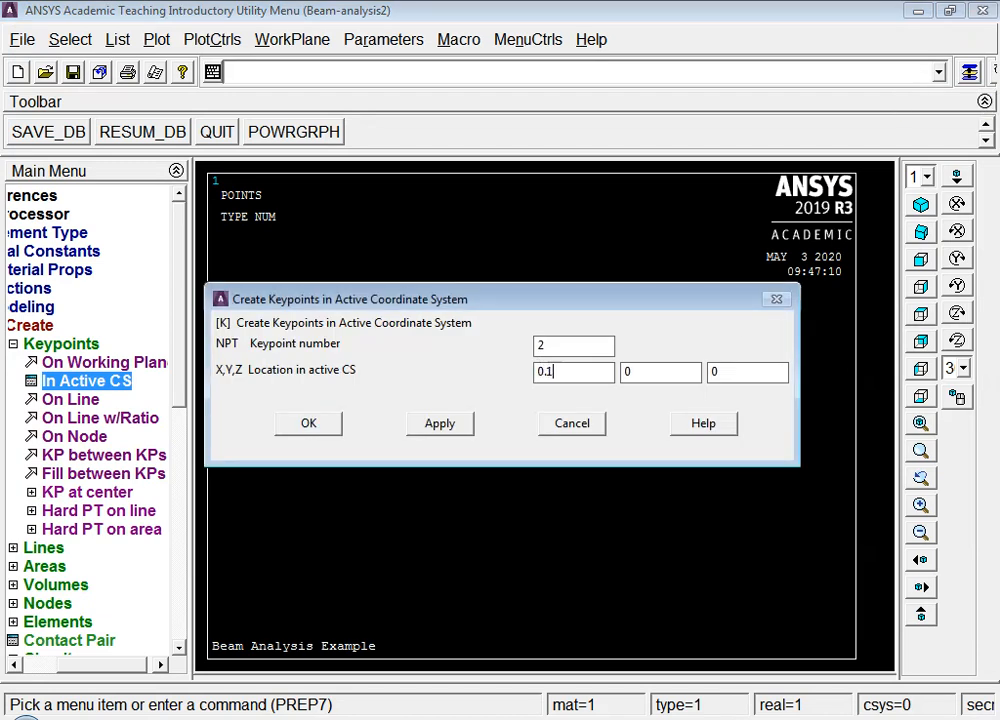
left_click(445, 428)
- Create keypoint 3 at 0.24, 0, 0 and finish keypoint creation
type("3")
key("BackSpace")
key("BackSpace")
type("24")
left_click(440, 425)
left_click(580, 425)
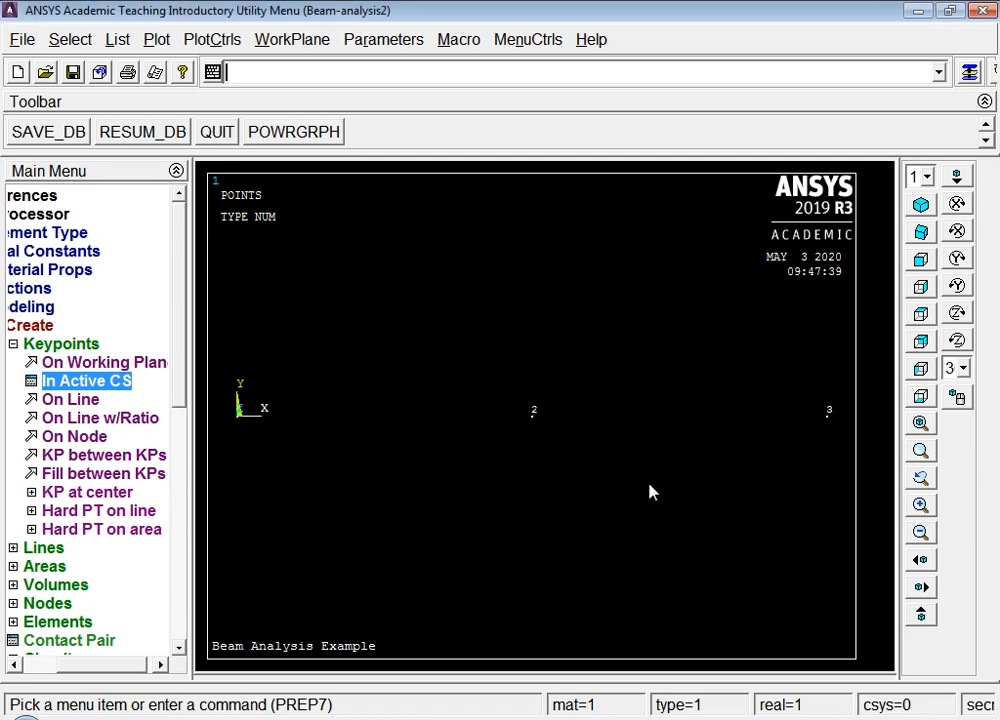
- Create lines in the active coordinate system joining keypoints 1 to 2 and keypoints 2 to 3
left_click(13, 343)
left_click(80, 362)
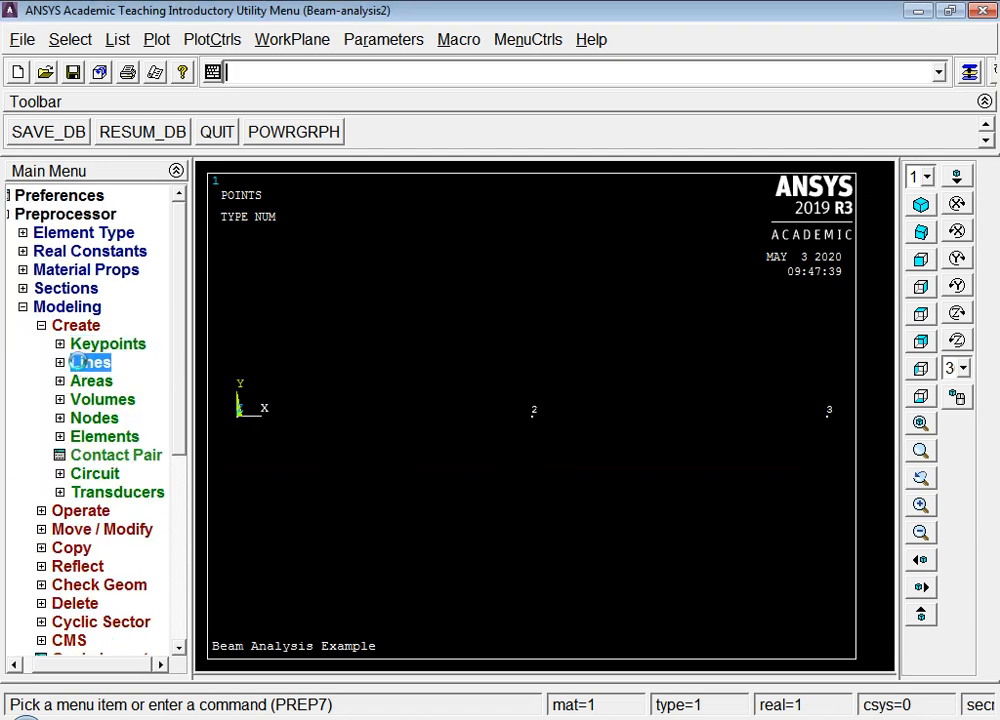
left_click(90, 381)
left_click(96, 417)
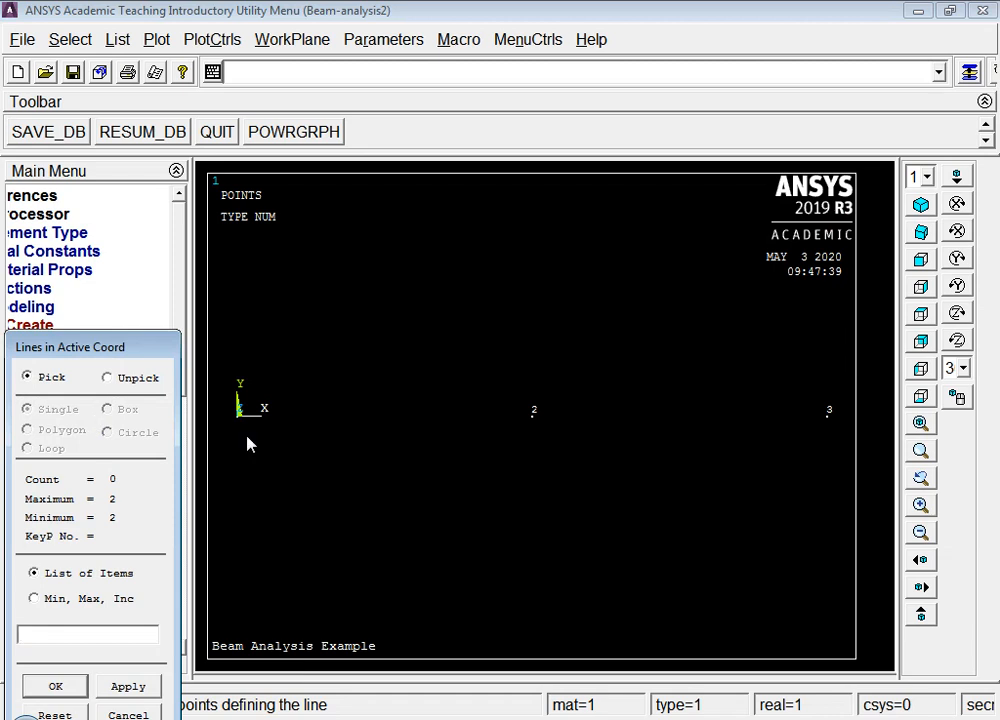
left_click(240, 445)
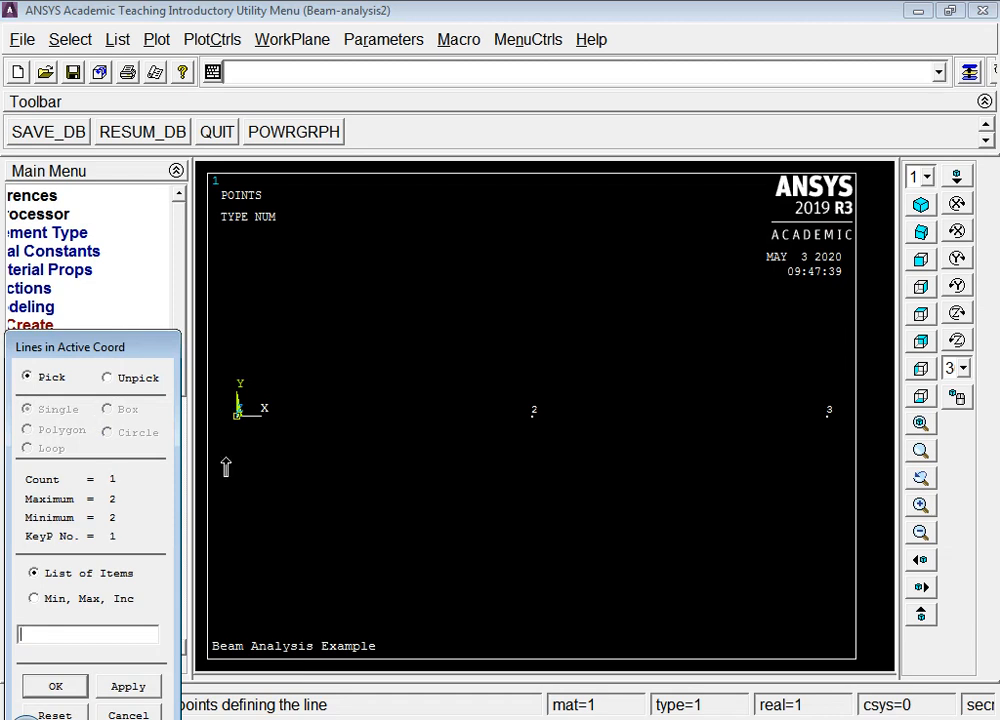
left_click(525, 455)
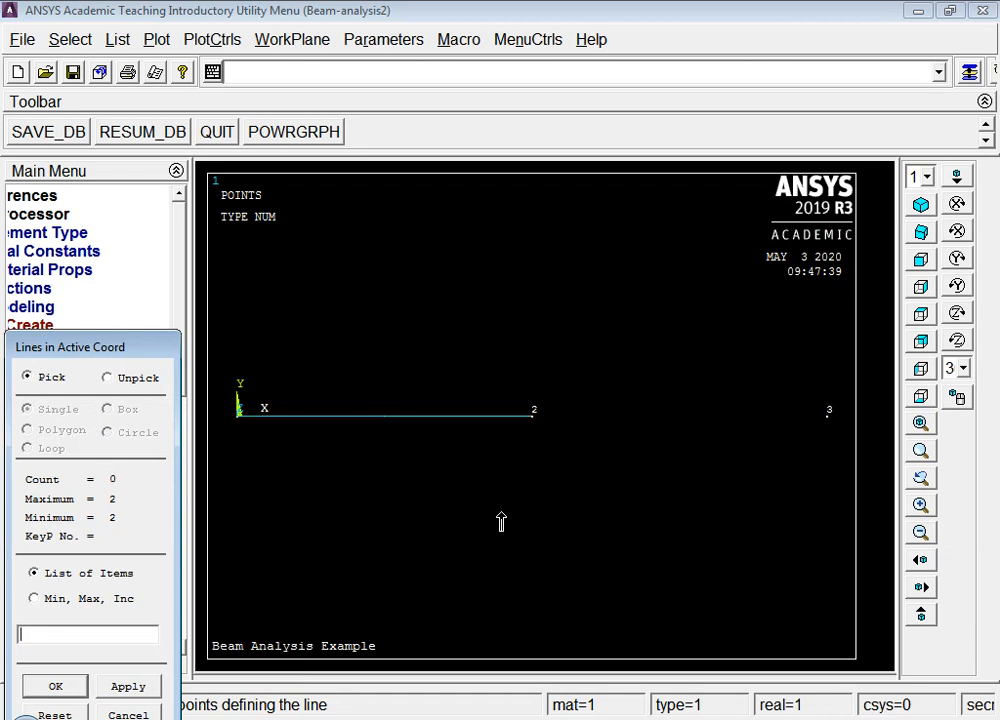
left_click(533, 453)
left_click(821, 453)
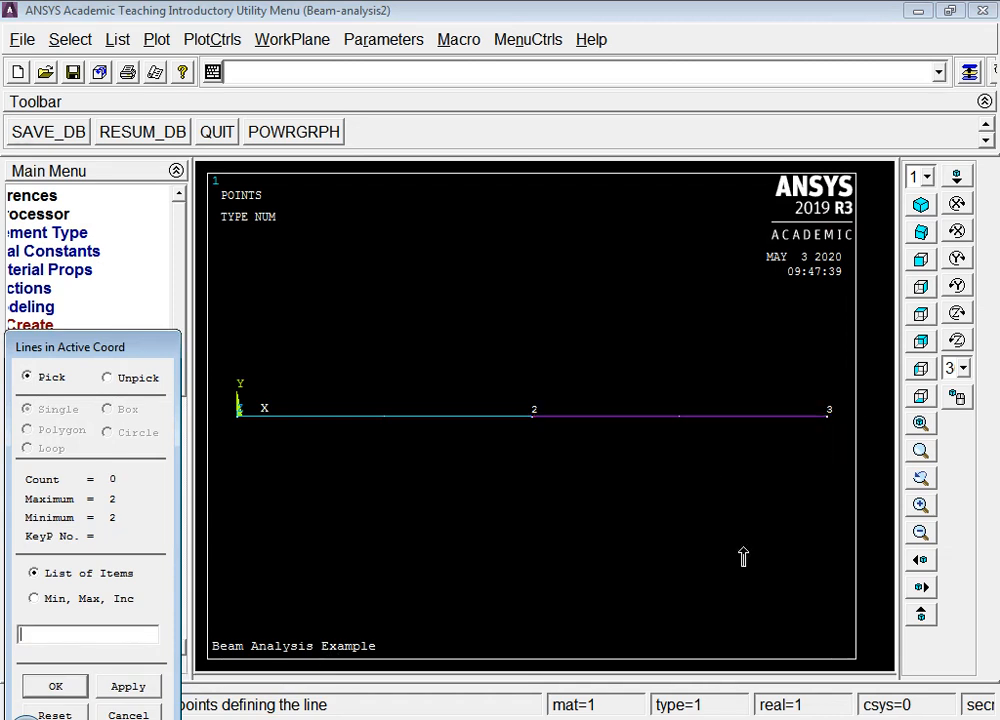
left_click(56, 685)
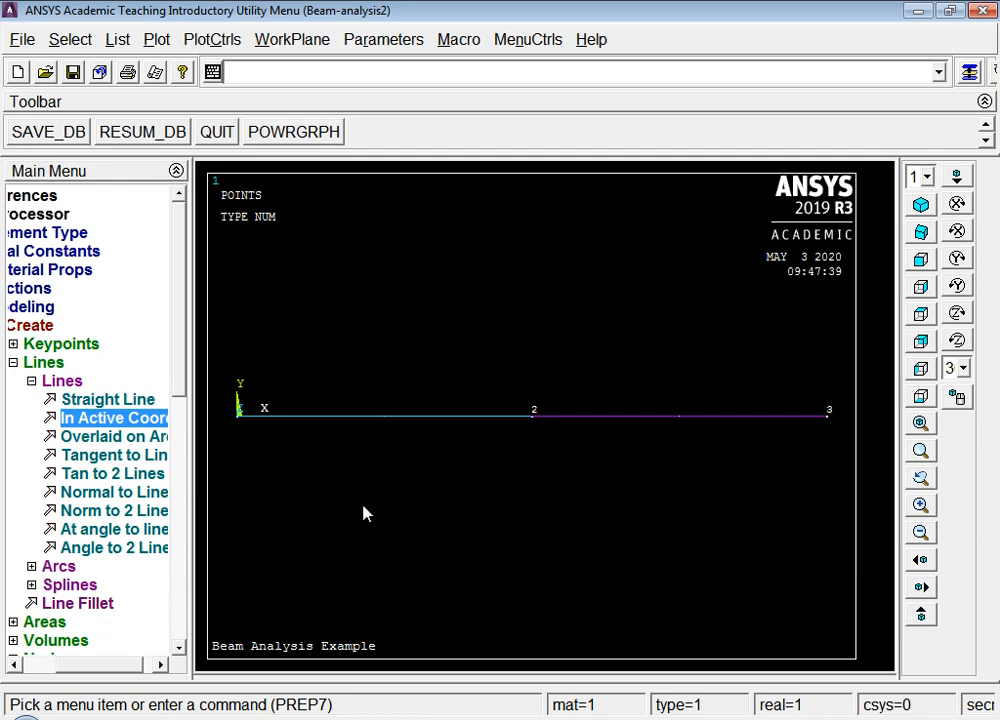
- Set the mesh size control on all lines to 1 element division
left_click(48, 365)
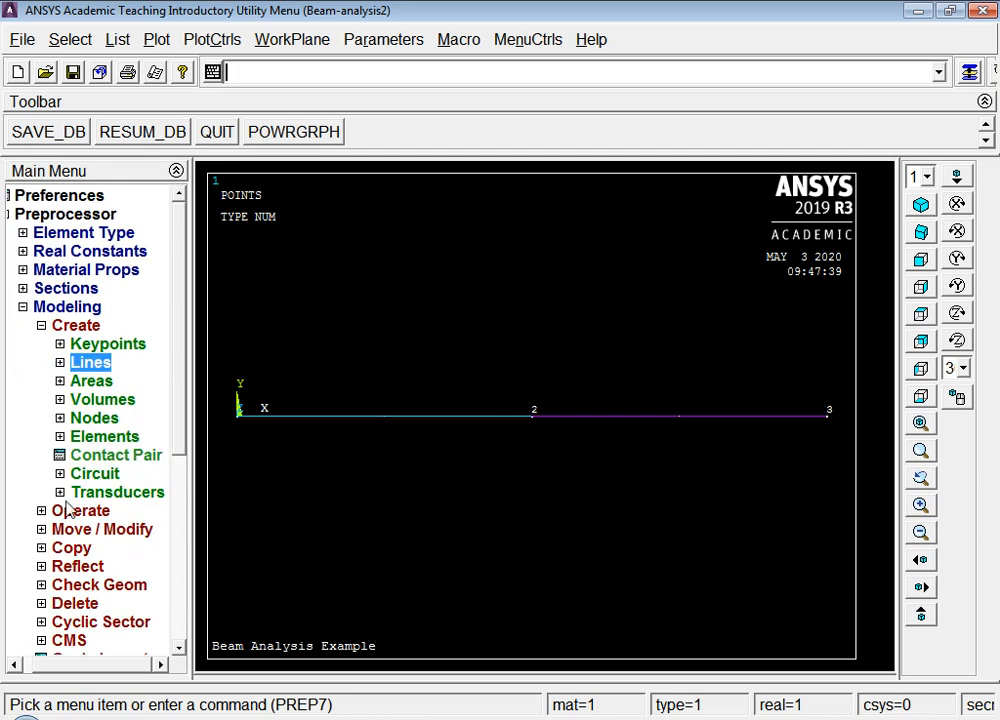
left_click(68, 306)
left_click(78, 327)
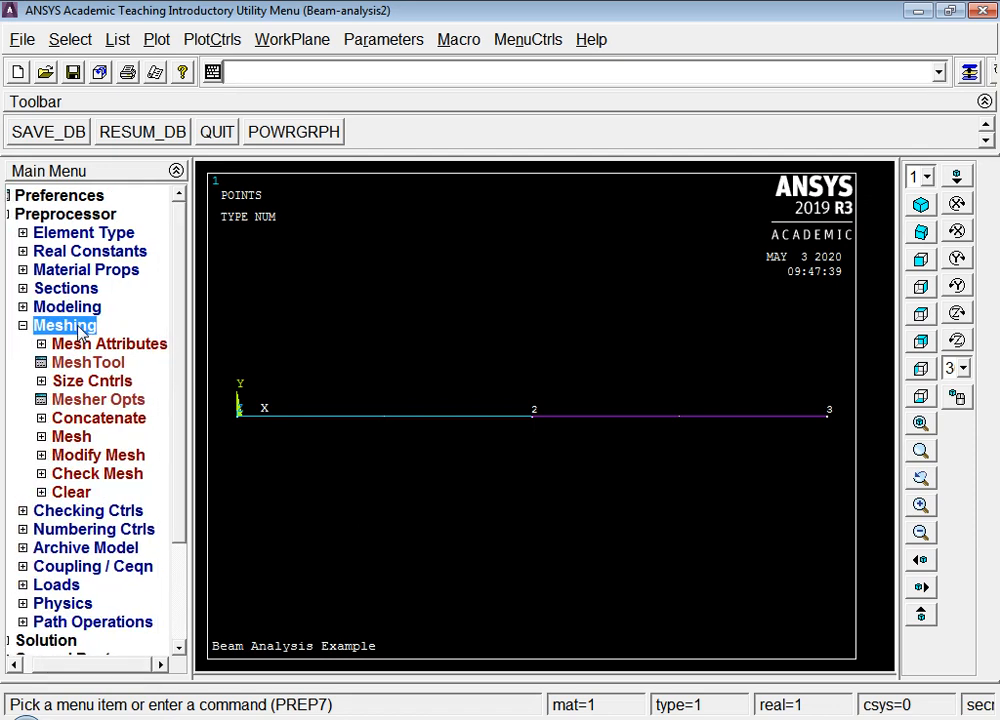
left_click(83, 385)
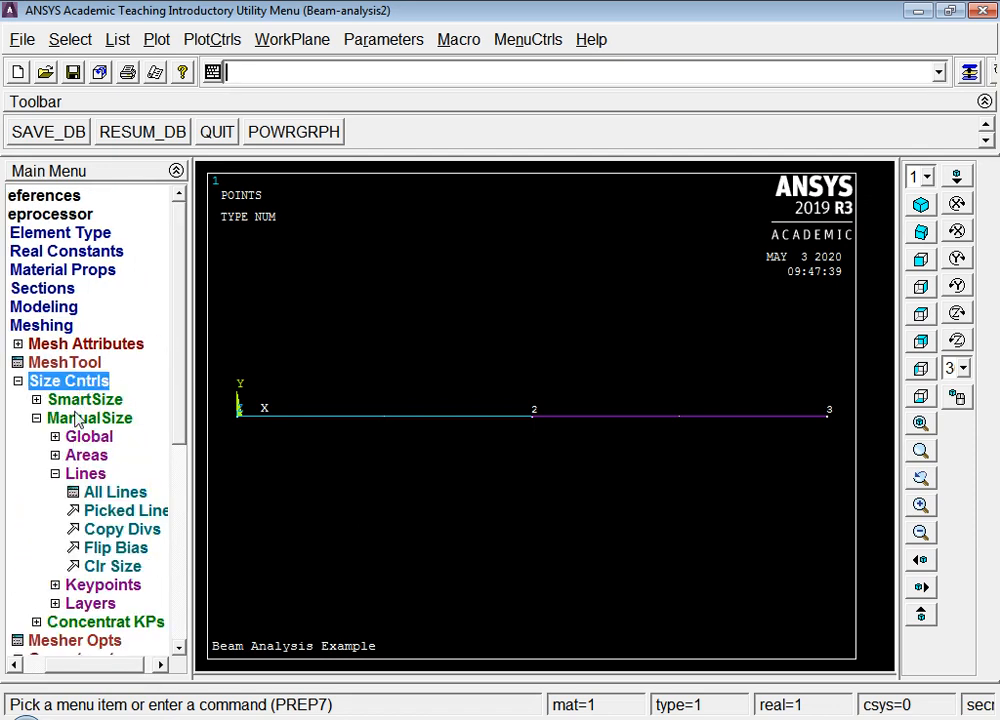
left_click(100, 493)
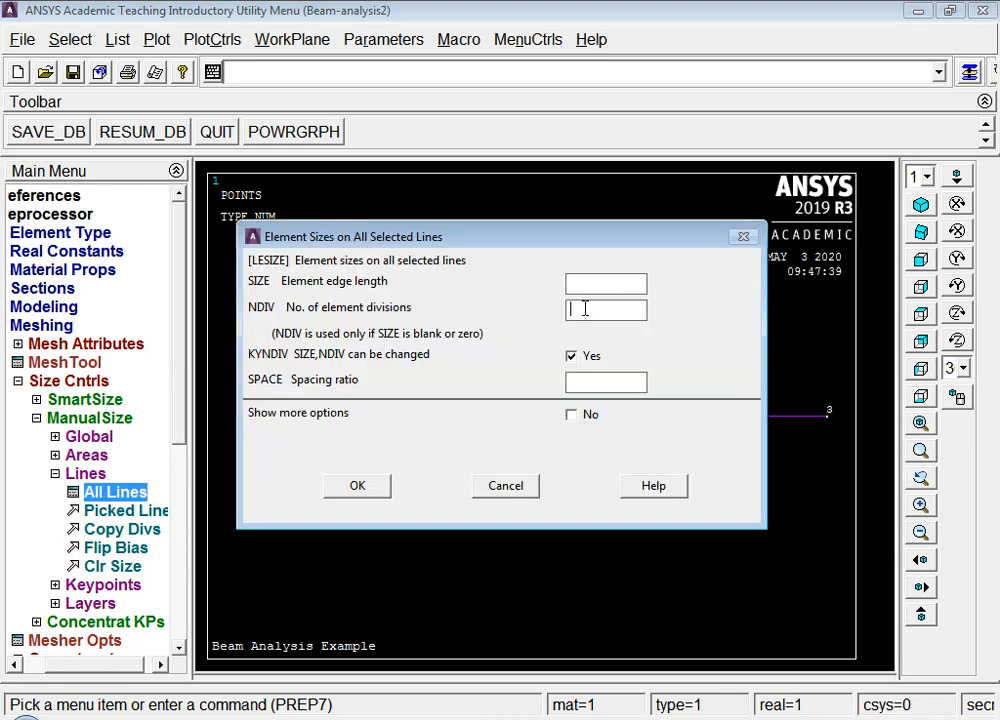
left_click(585, 309)
type("1")
left_click(357, 487)
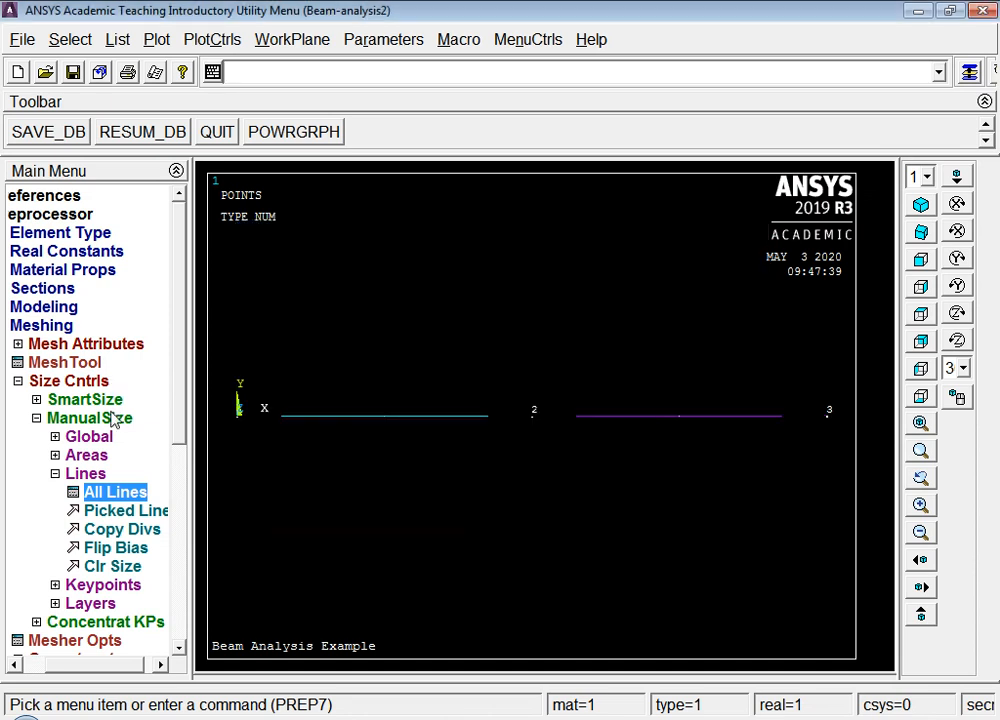
- Confirm the default meshing attributes as element type 1 BEAM188, material 1 and section 1 a1
left_click(66, 348)
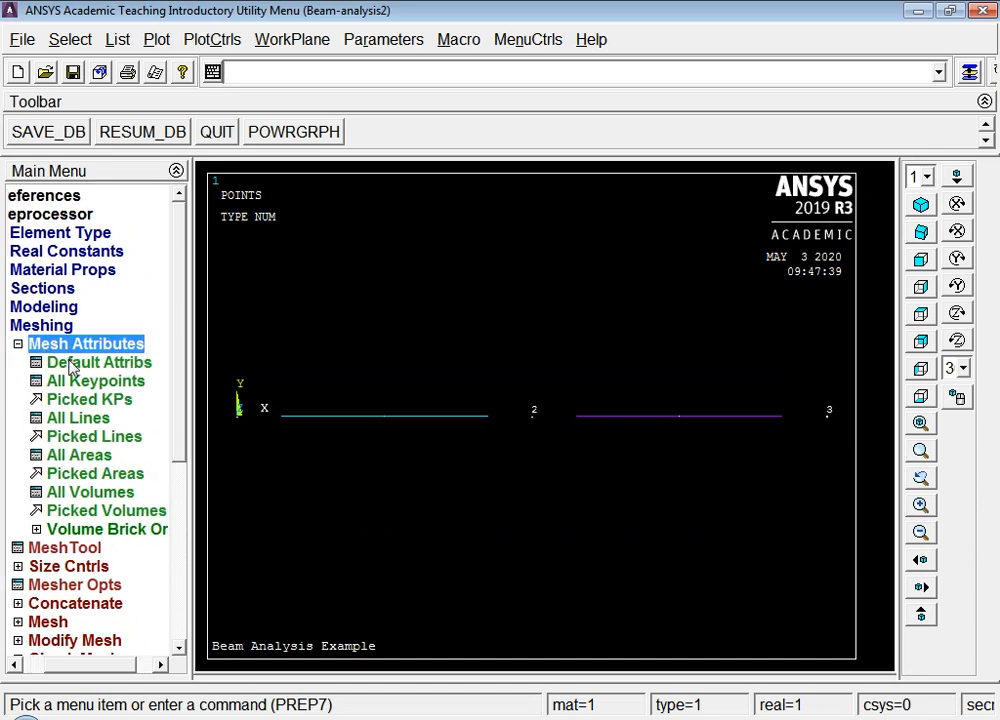
left_click(75, 363)
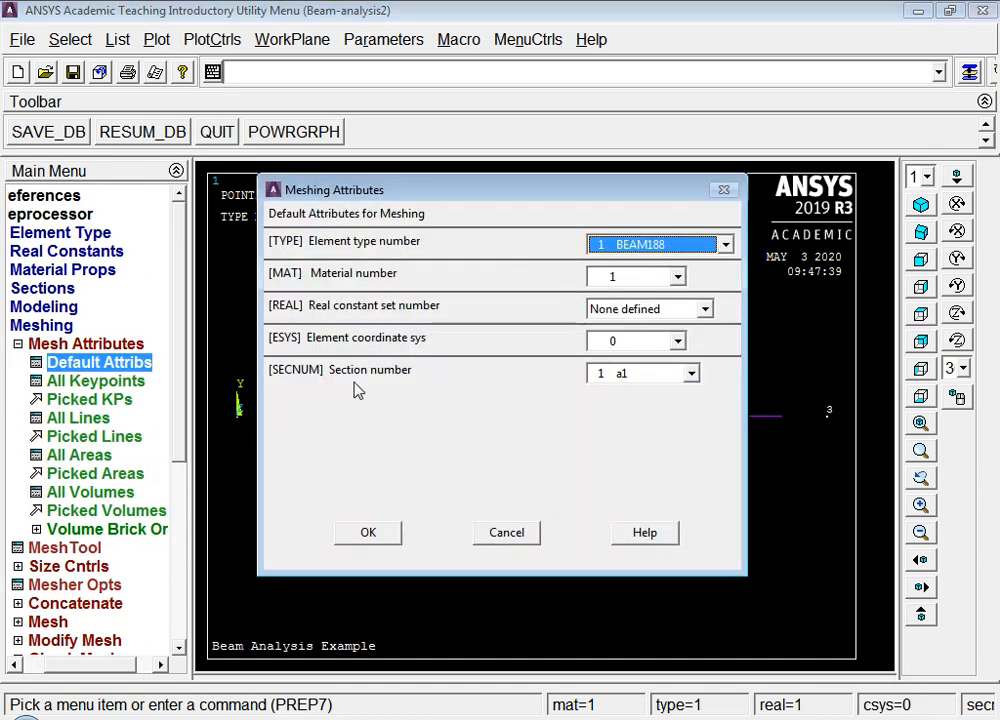
left_click(368, 532)
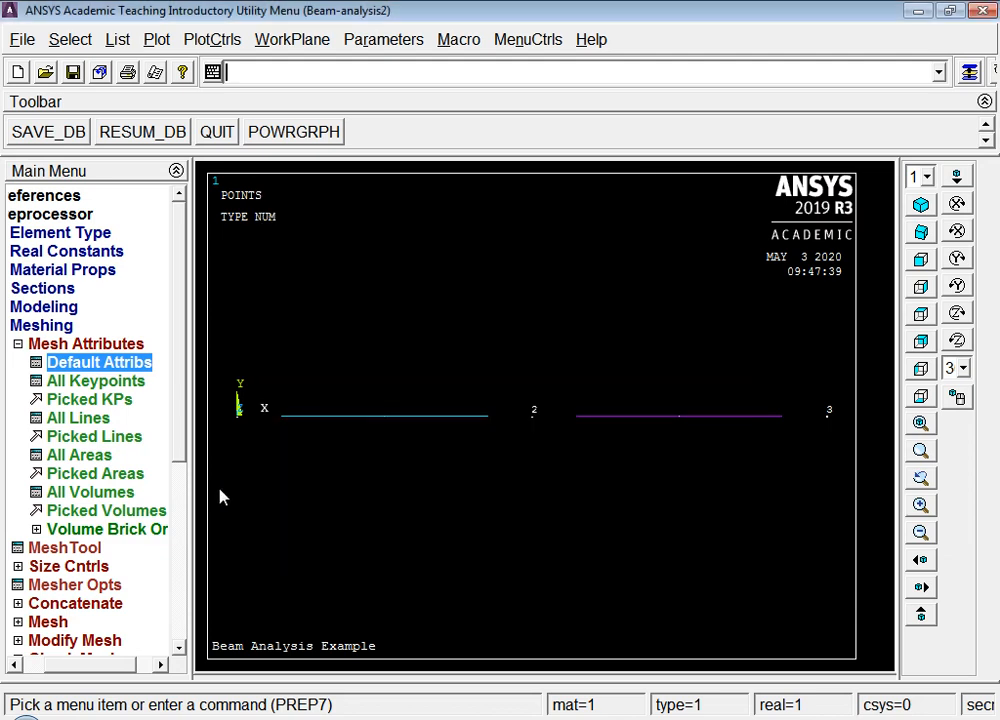
- Mesh the line between keypoints 1 and 2, and display all entities in a multi-plot
left_click(46, 622)
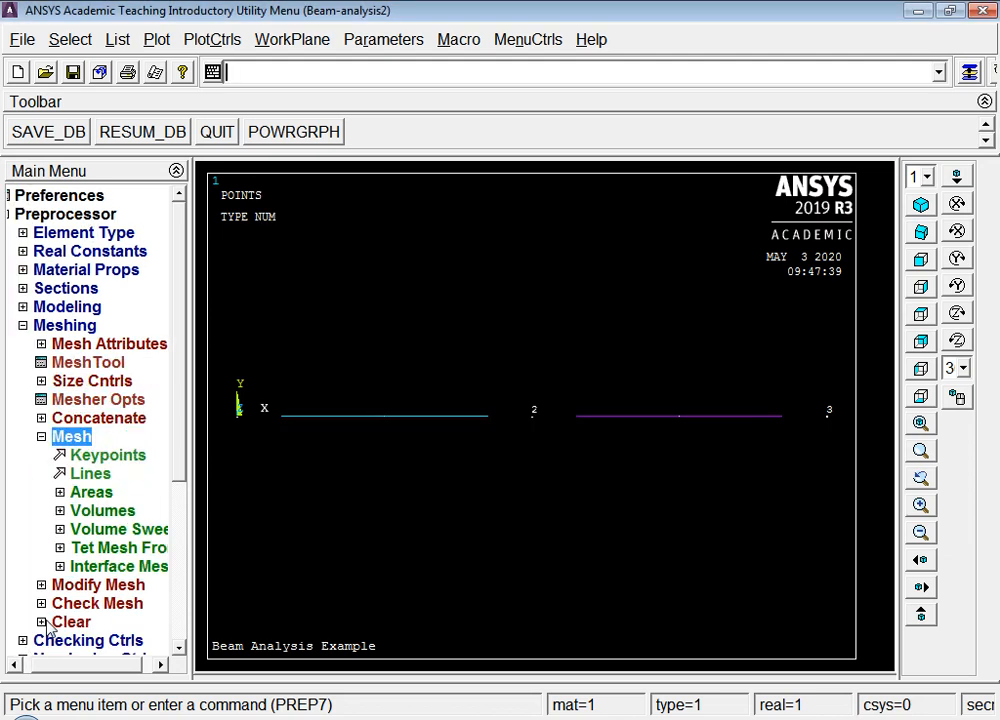
left_click(92, 476)
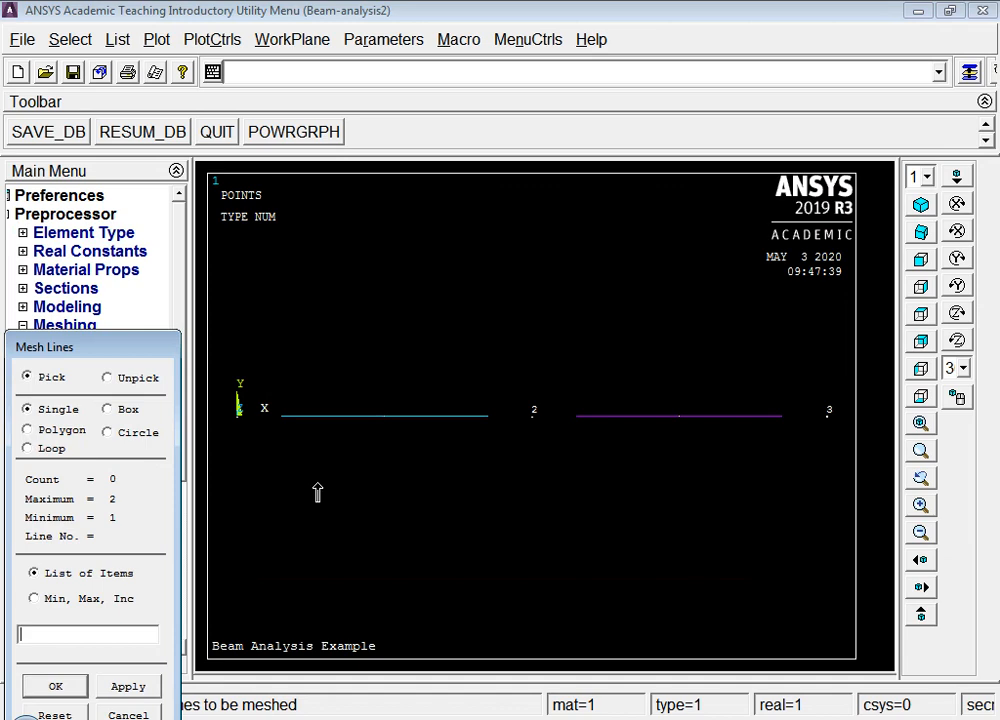
left_click(348, 428)
left_click(66, 685)
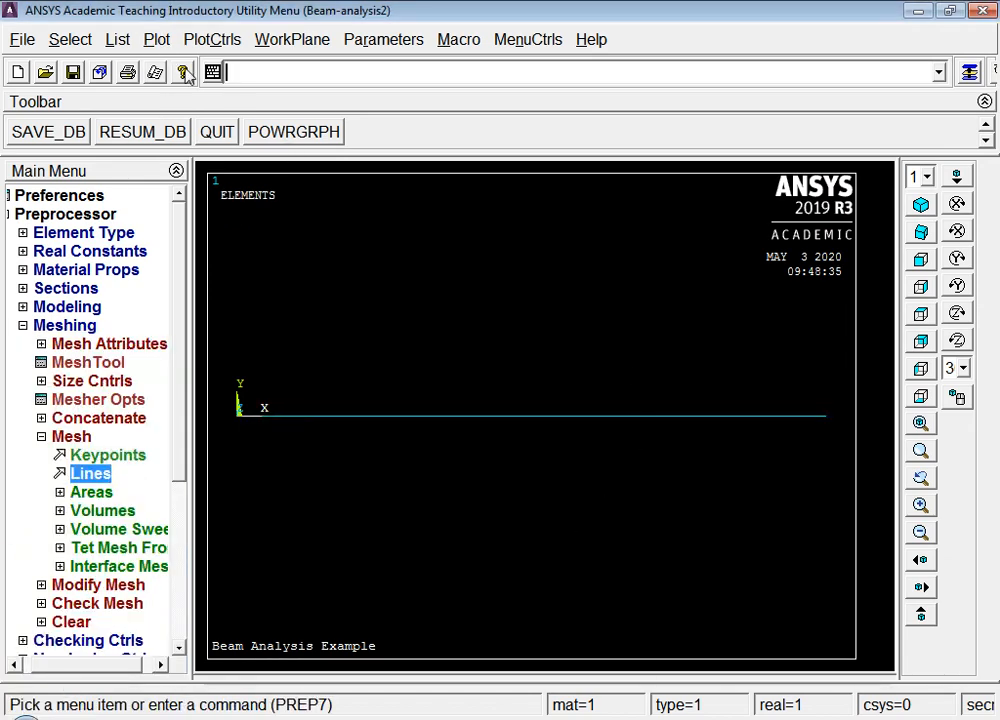
left_click(156, 39)
left_click(223, 394)
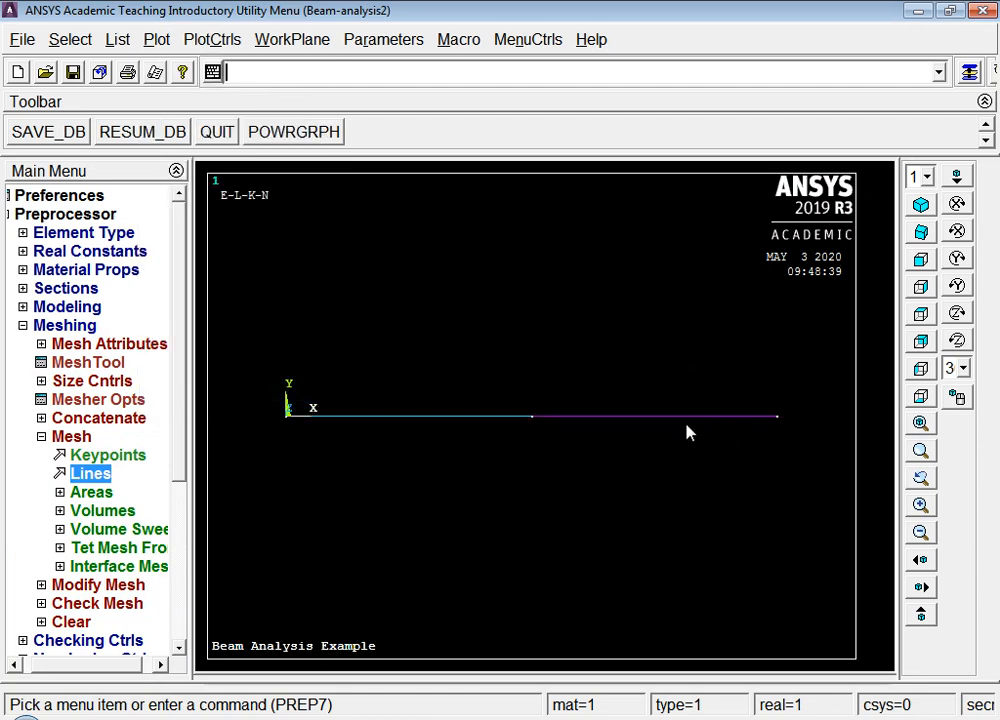
- Set the default meshing section number to 2 a2
left_click(72, 344)
left_click(95, 363)
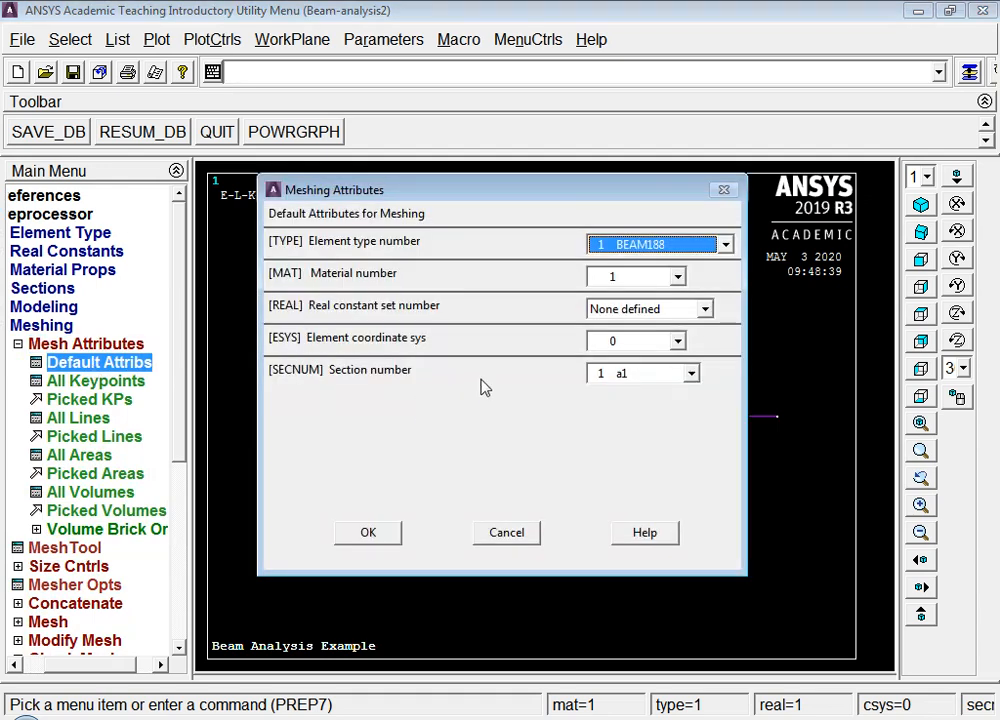
left_click(610, 376)
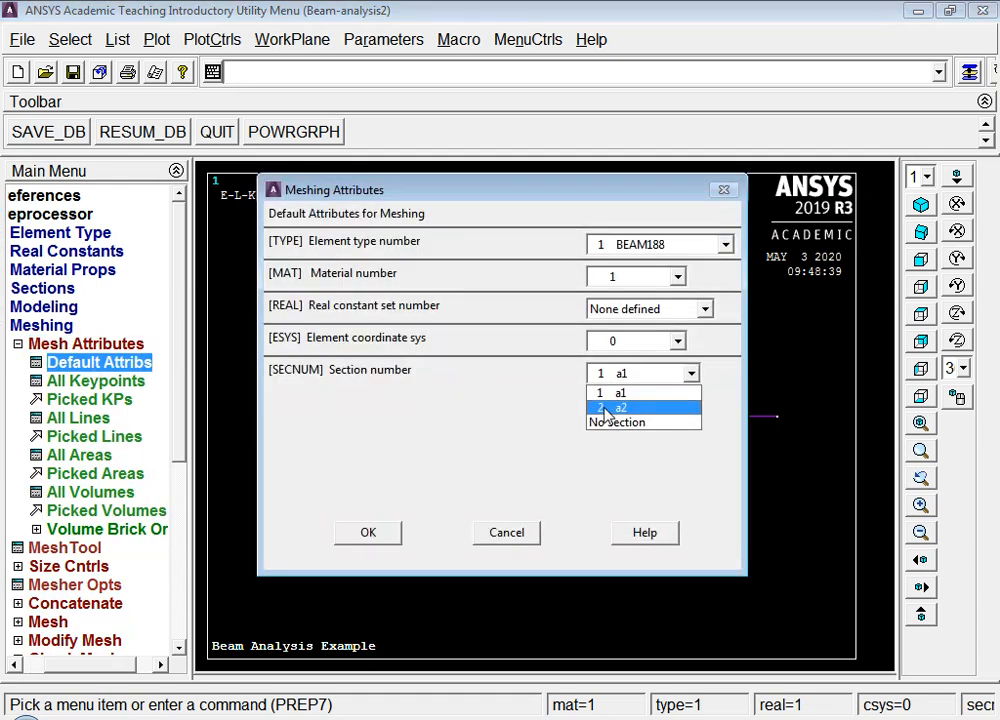
left_click(606, 406)
left_click(369, 538)
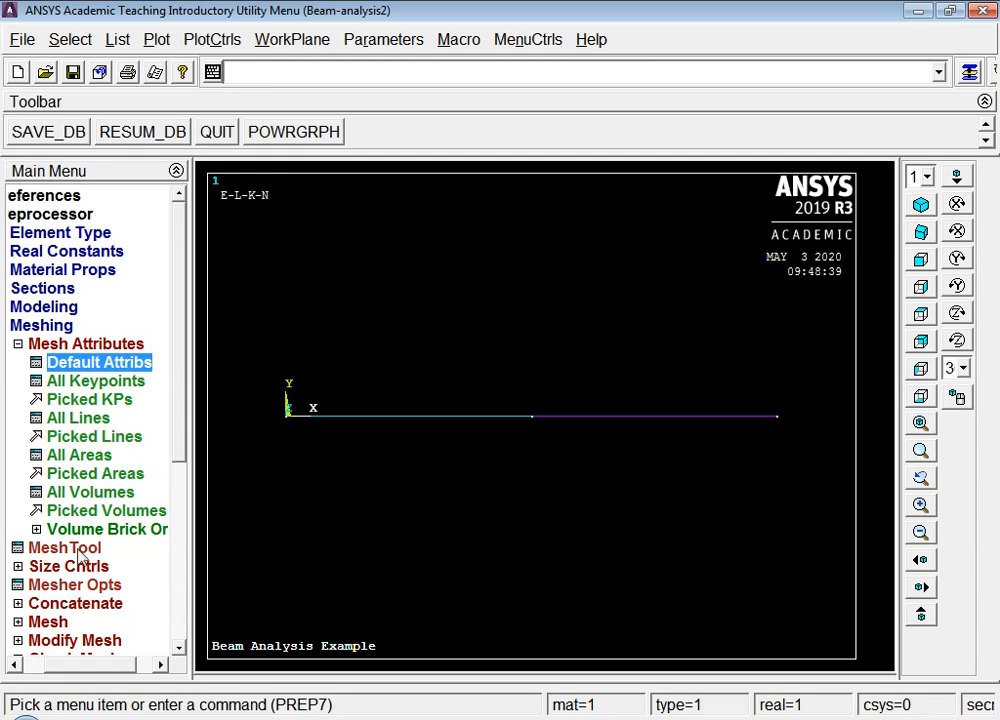
- Mesh the line between keypoints 2 and 3
left_click(48, 622)
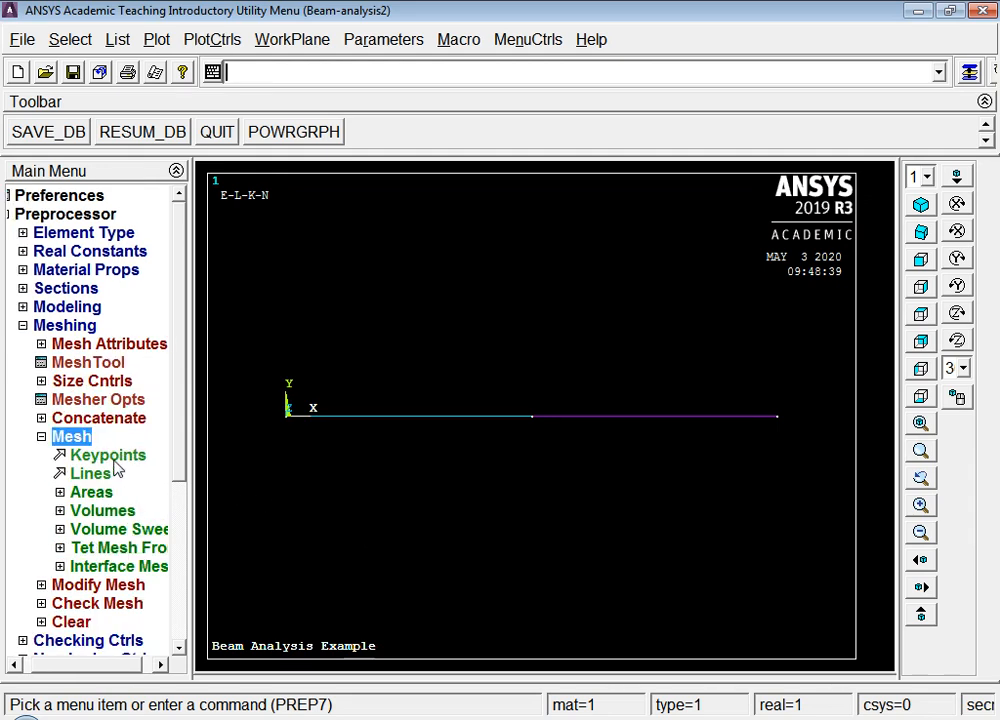
left_click(84, 474)
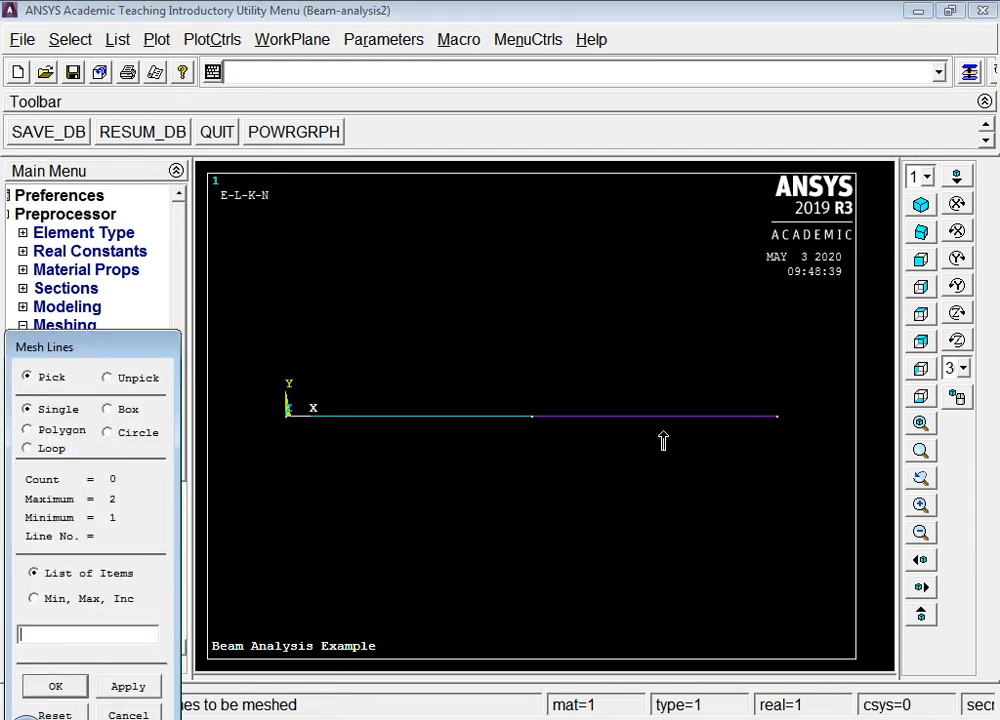
left_click(663, 436)
left_click(84, 686)
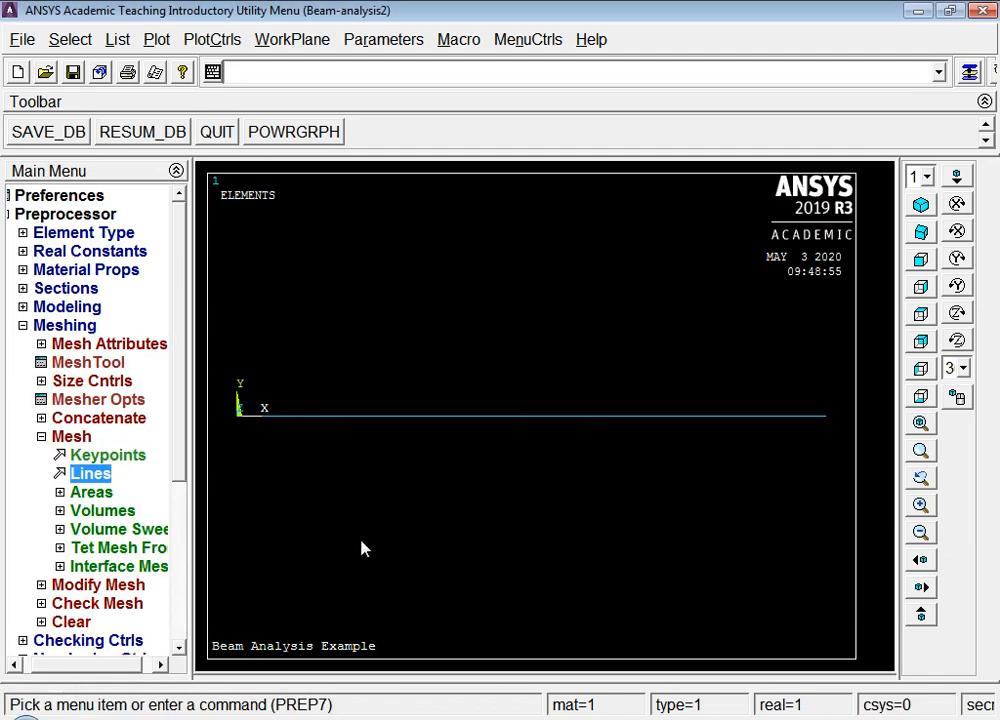
- Turn on node numbers and element numbers in the plot numbering controls
left_click(203, 40)
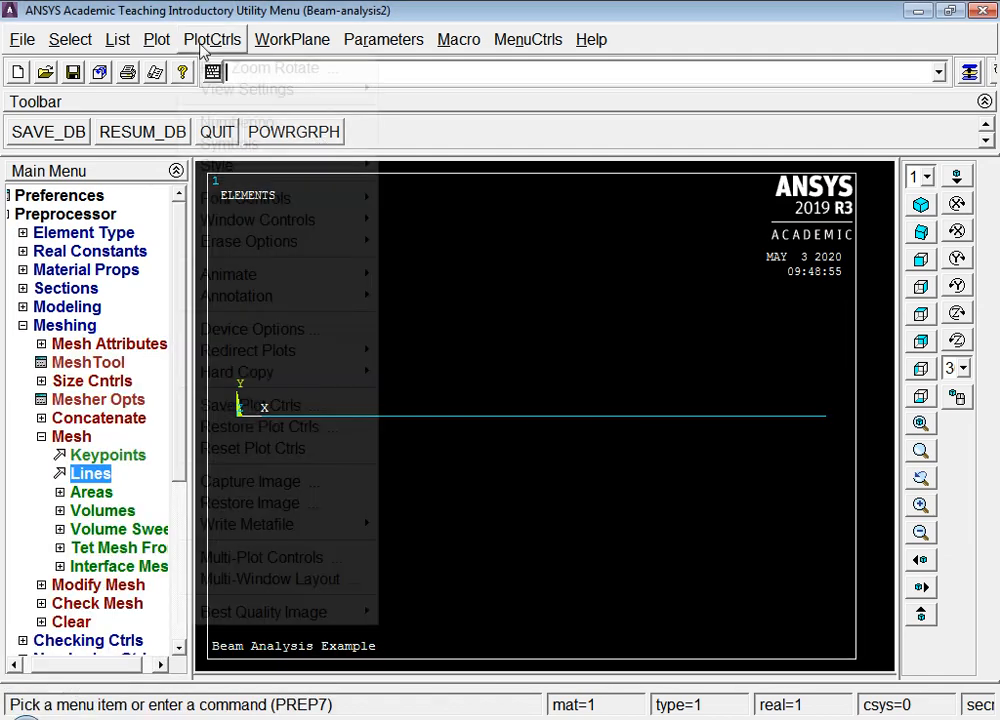
left_click(239, 124)
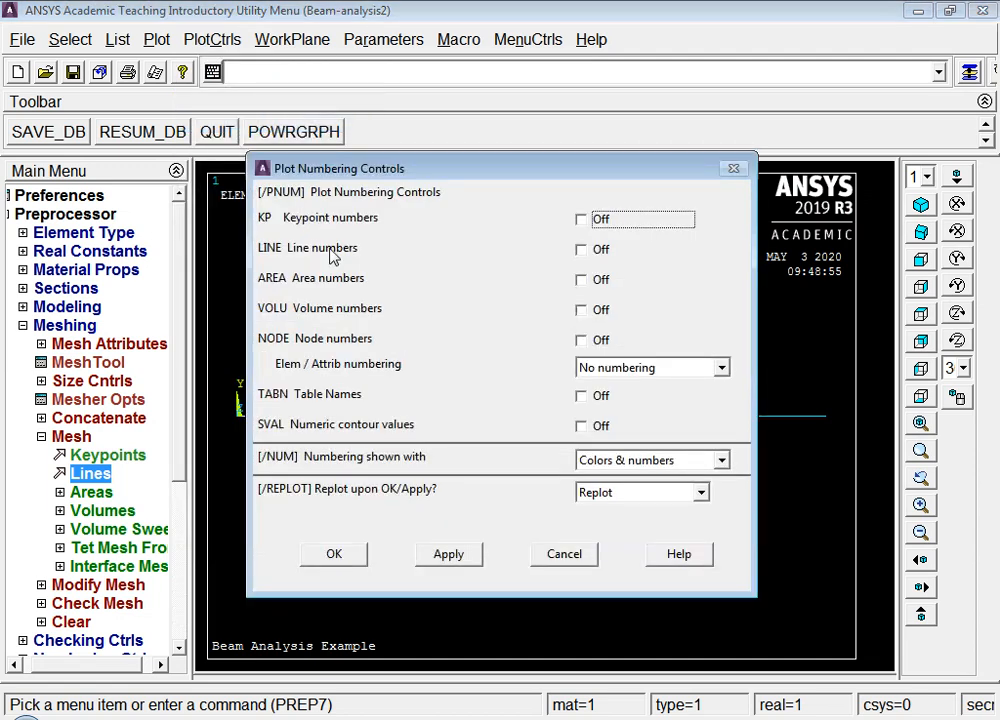
left_click(581, 340)
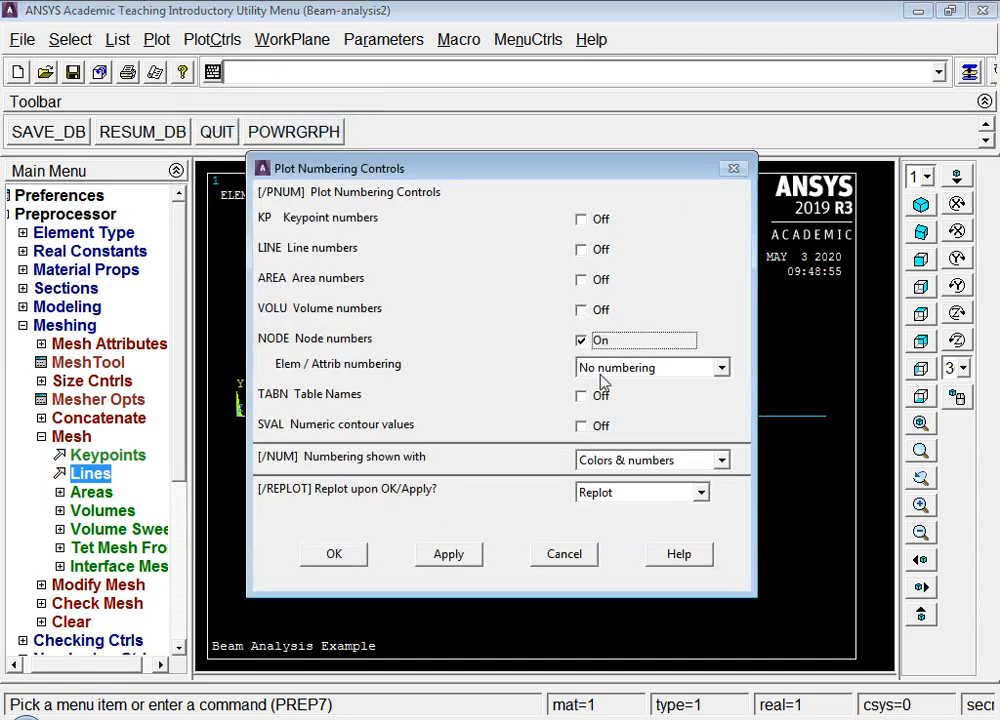
left_click(600, 370)
left_click(596, 402)
left_click(345, 552)
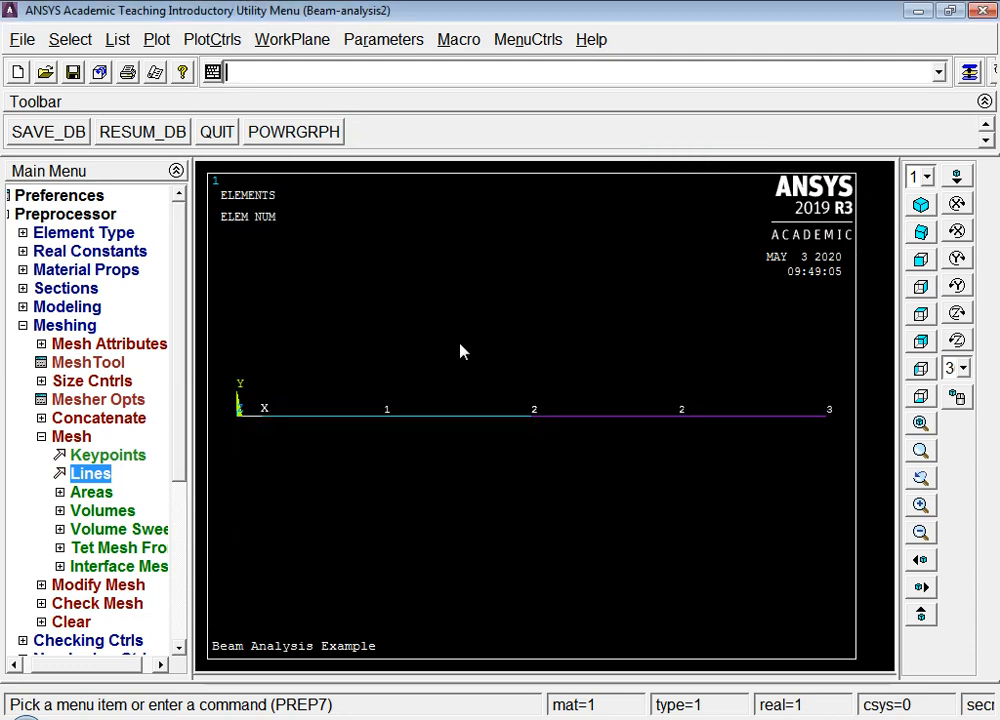
- Turn on the display of element shapes to examine the cross-sections of both beam segments
left_click(212, 39)
mouse_move(223, 167)
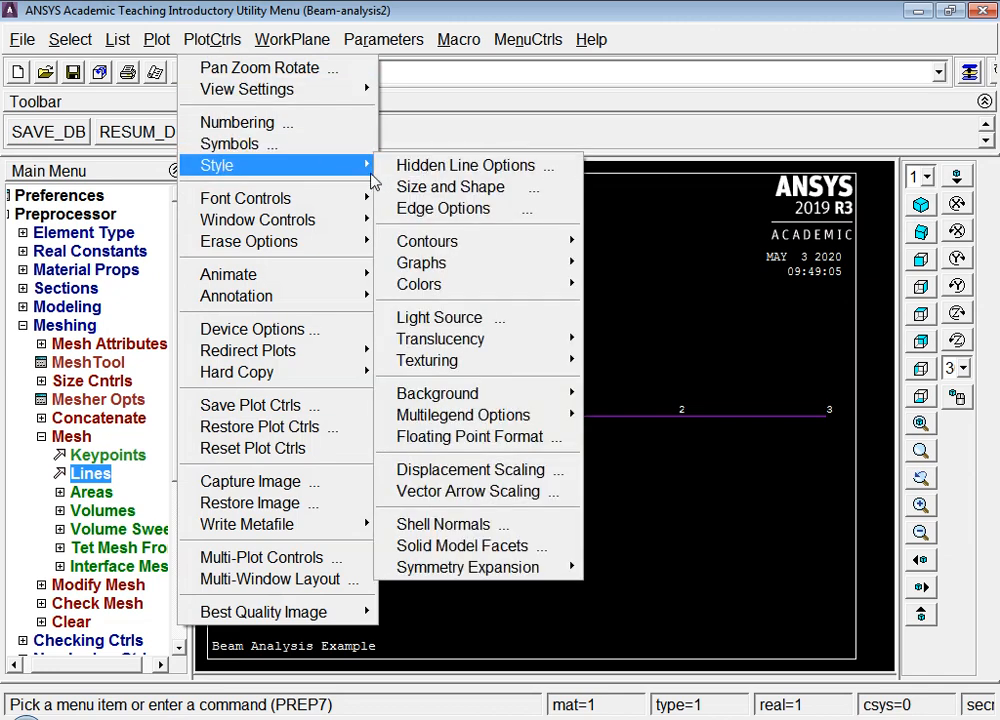
left_click(452, 187)
left_click(582, 207)
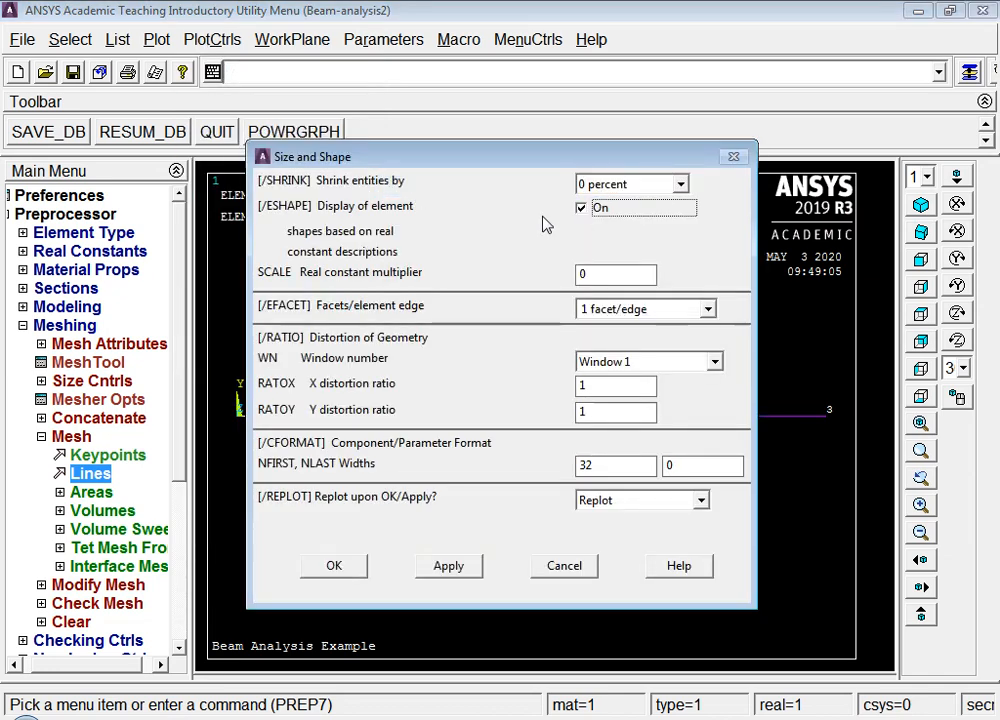
left_click(334, 566)
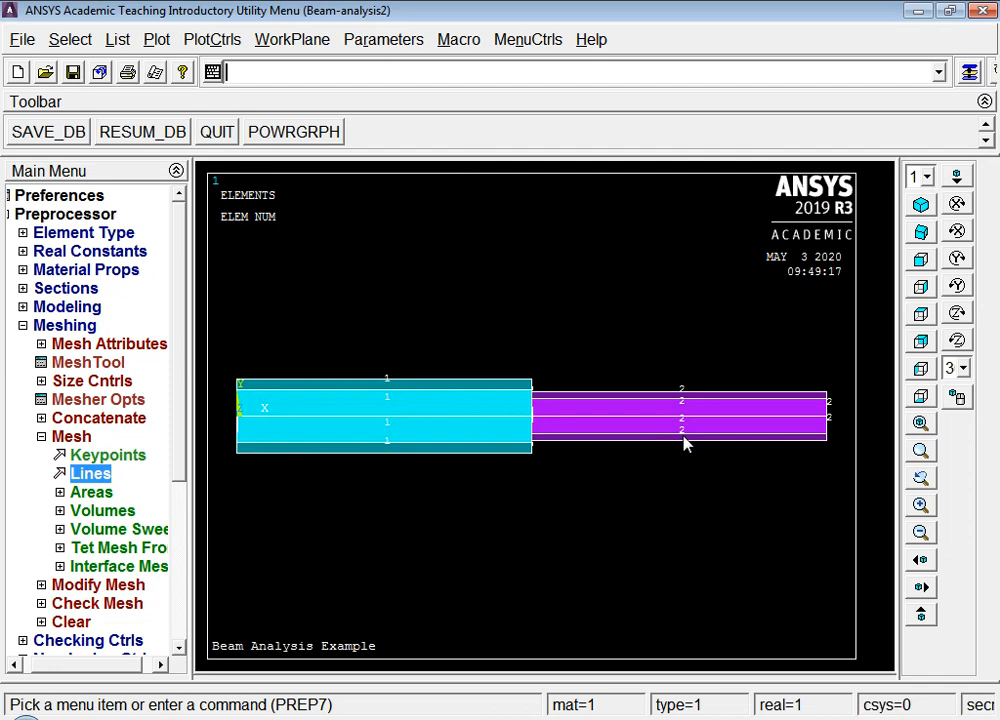
- Turn off the display of element shapes to return to the line view of the elements
left_click(212, 40)
mouse_move(239, 167)
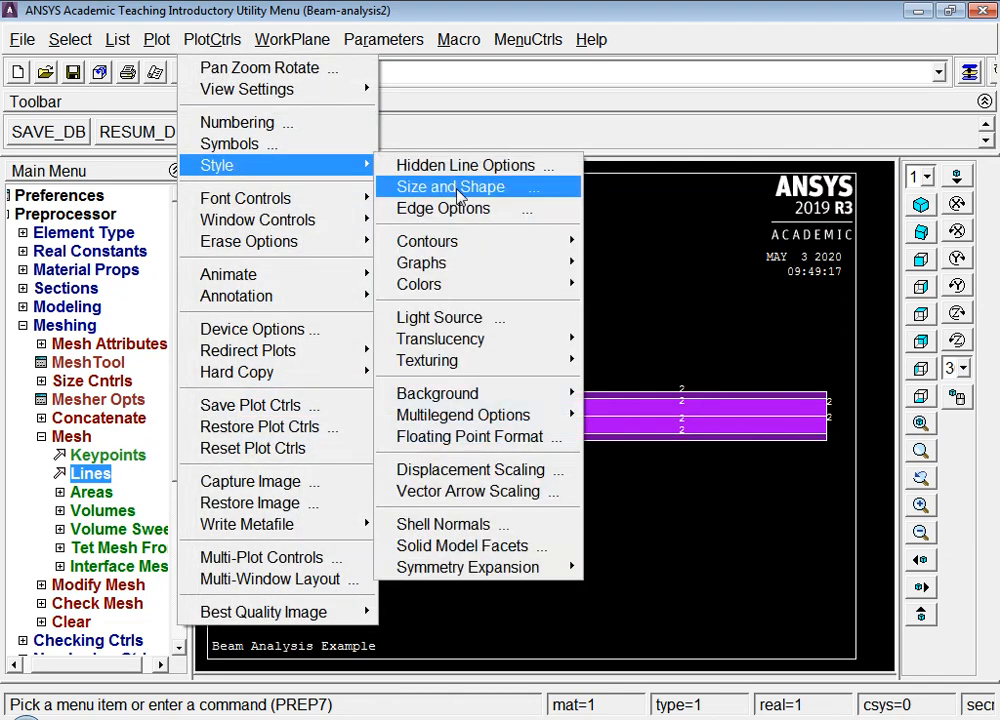
left_click(455, 187)
left_click(581, 208)
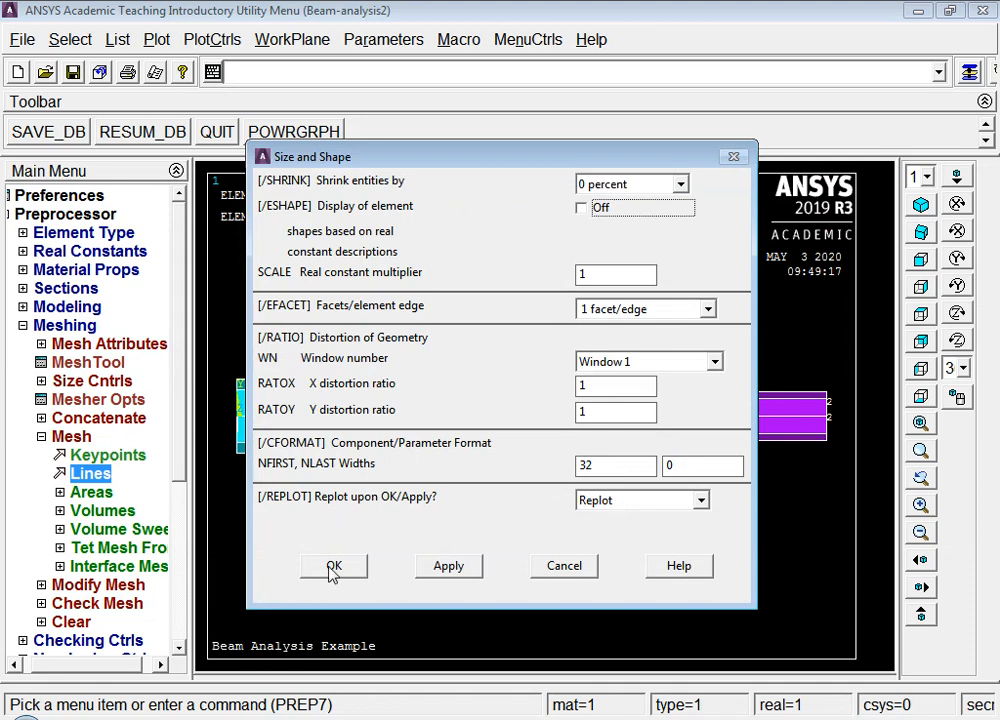
left_click(333, 567)
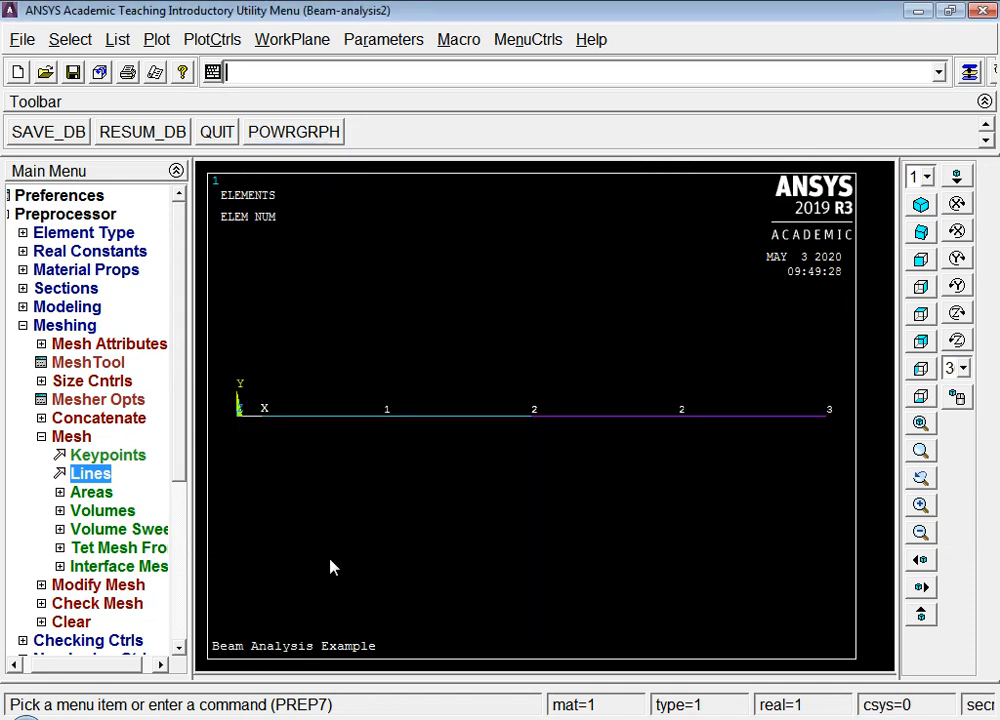
- Constrain all degrees of freedom at keypoint 1 with a constant displacement value of 0
left_click(68, 328)
left_click(70, 473)
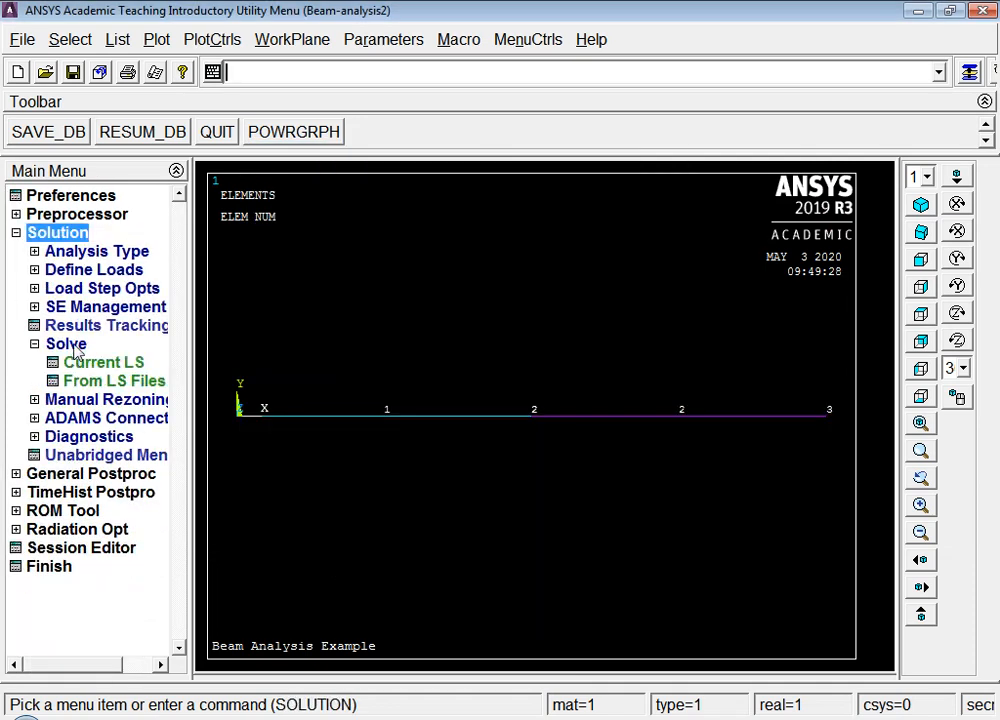
left_click(88, 272)
left_click(82, 328)
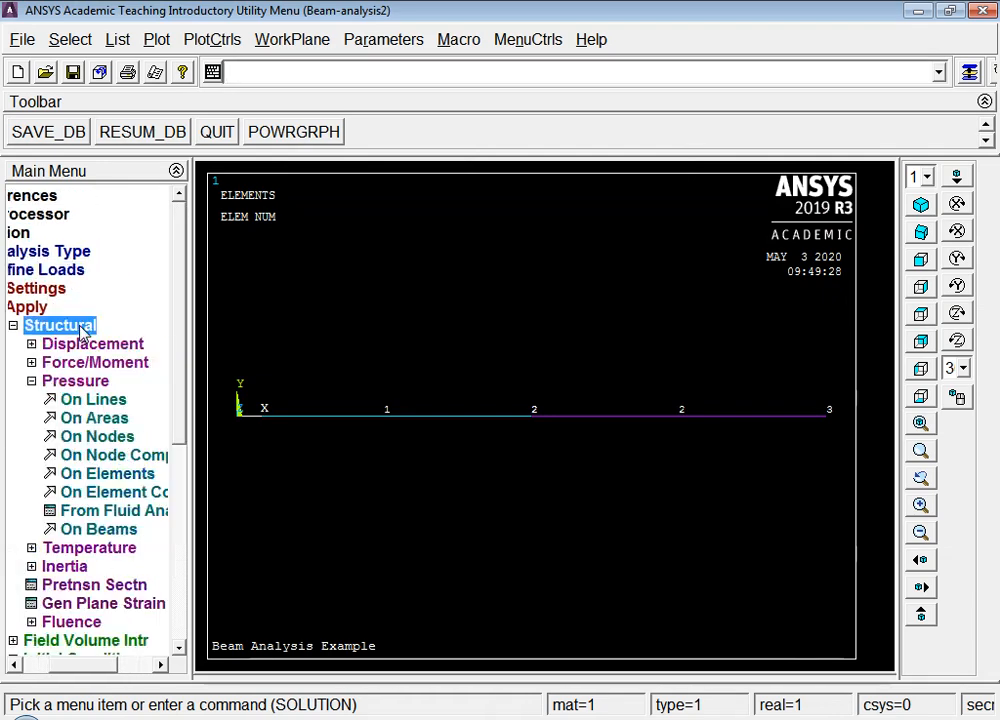
left_click(85, 345)
left_click(88, 402)
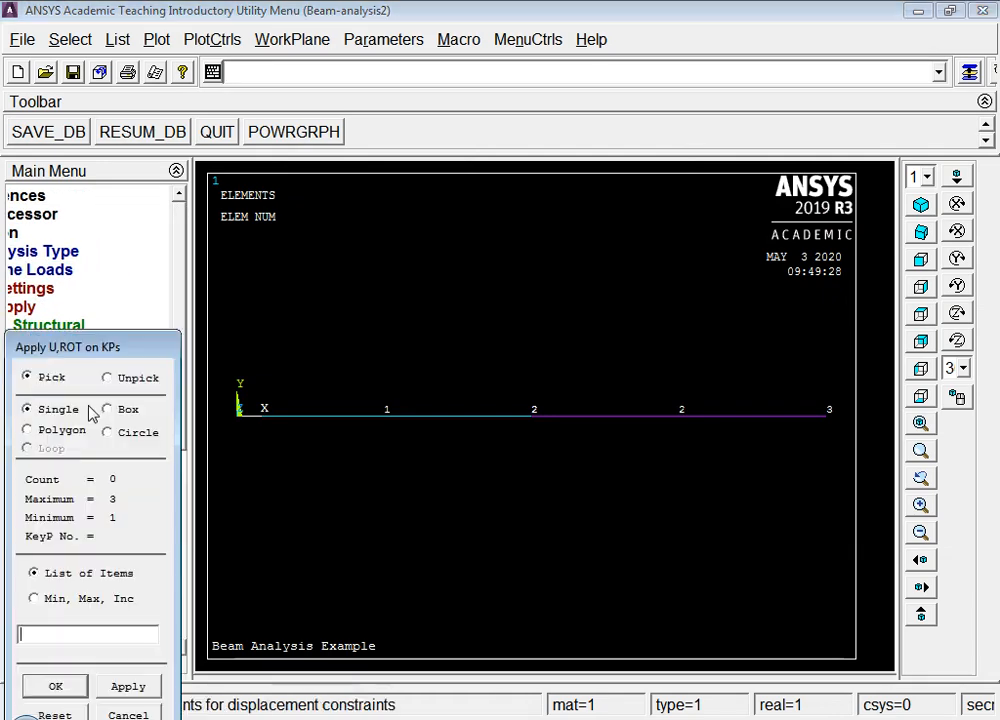
left_click(234, 448)
left_click(57, 686)
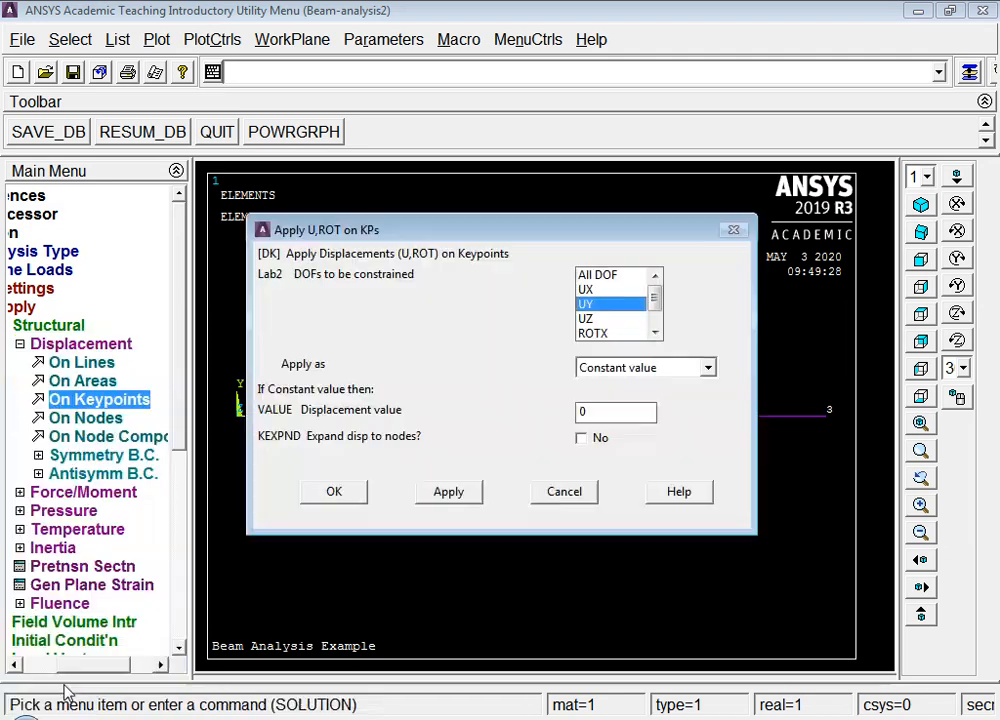
left_click(586, 305)
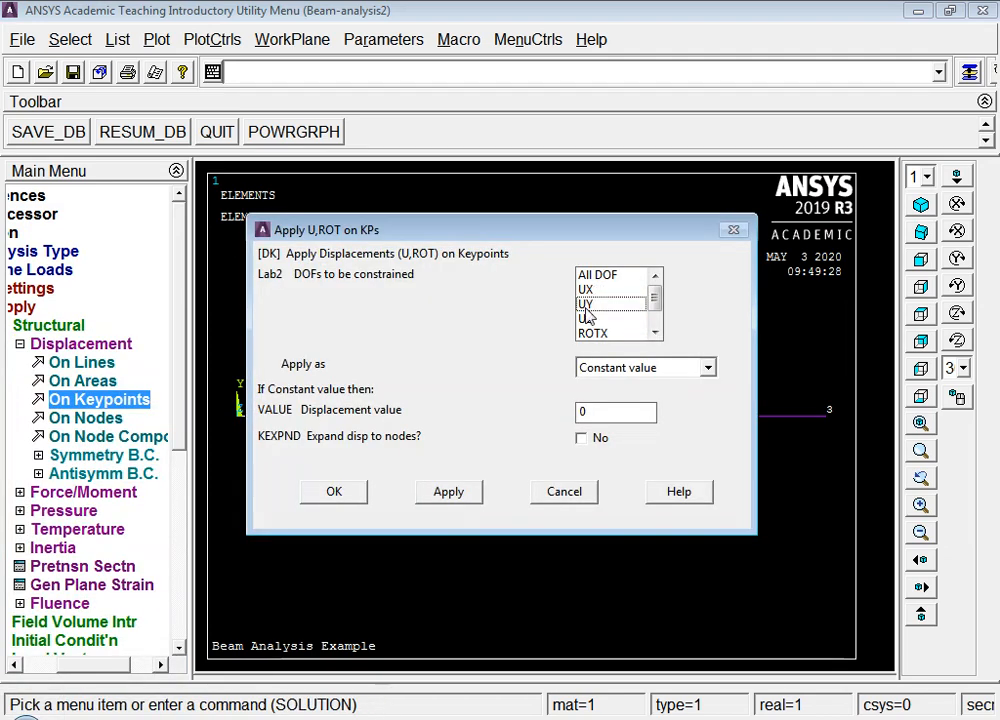
left_click(597, 275)
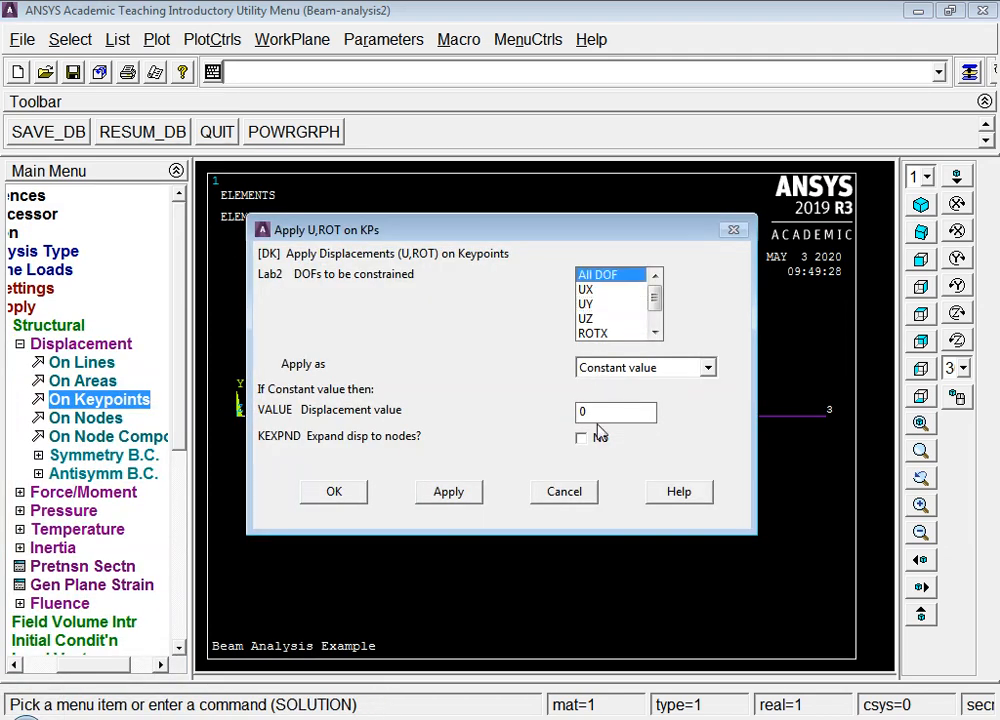
left_click(460, 495)
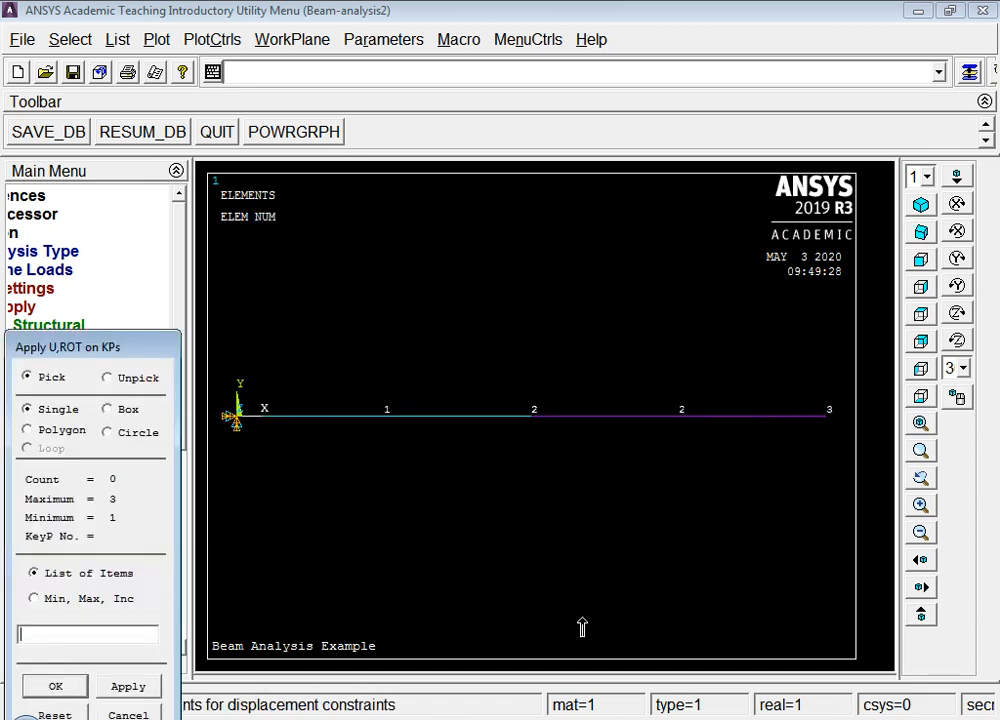
- Constrain the UY displacement at keypoint 3 to a constant value of 0
left_click(828, 432)
left_click(57, 686)
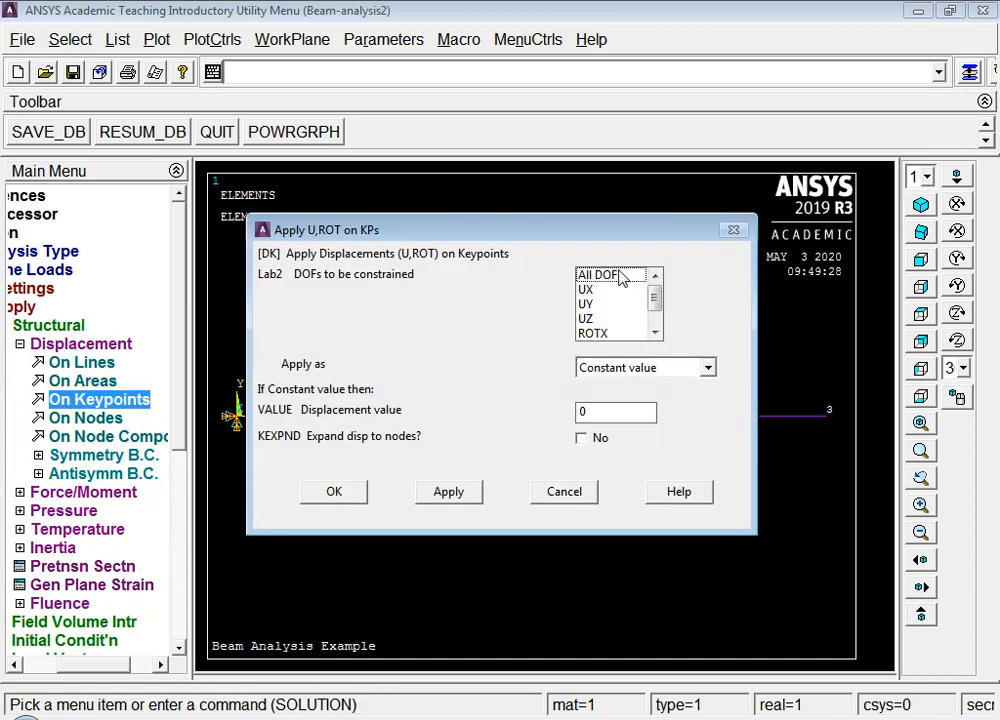
left_click(595, 304)
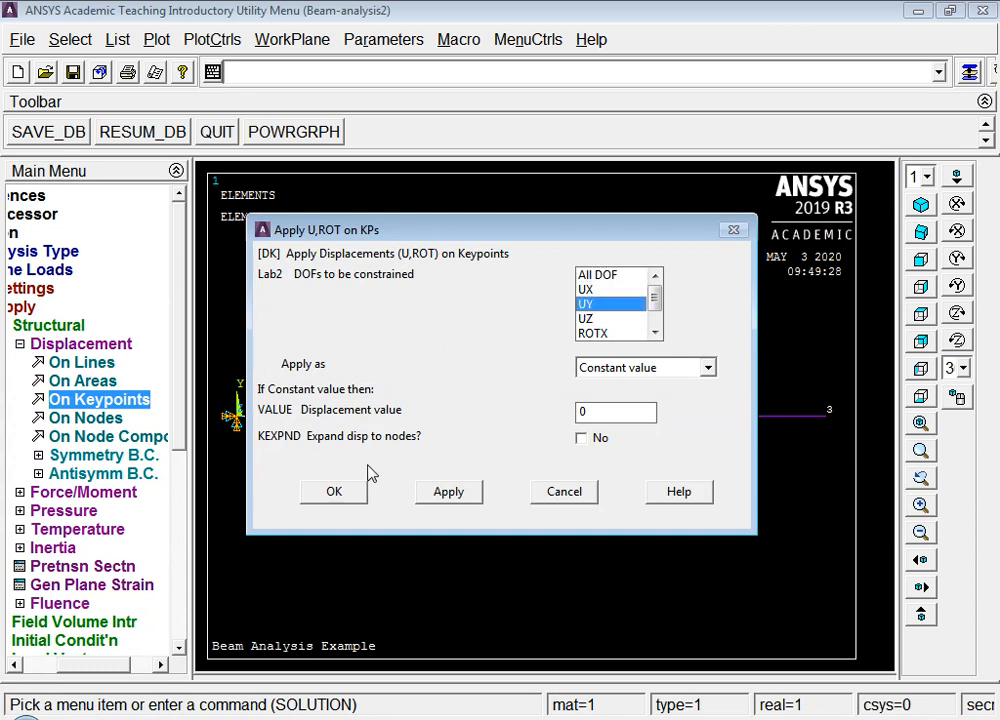
left_click(335, 492)
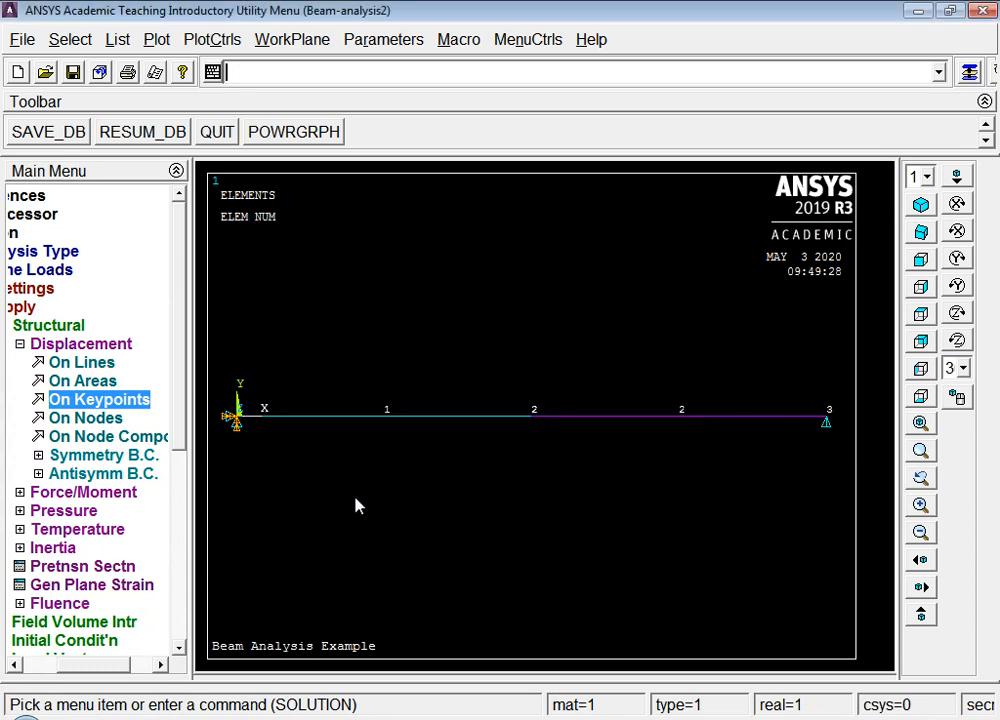
- Apply a constant FY force of -1000 at keypoint 2
left_click(52, 345)
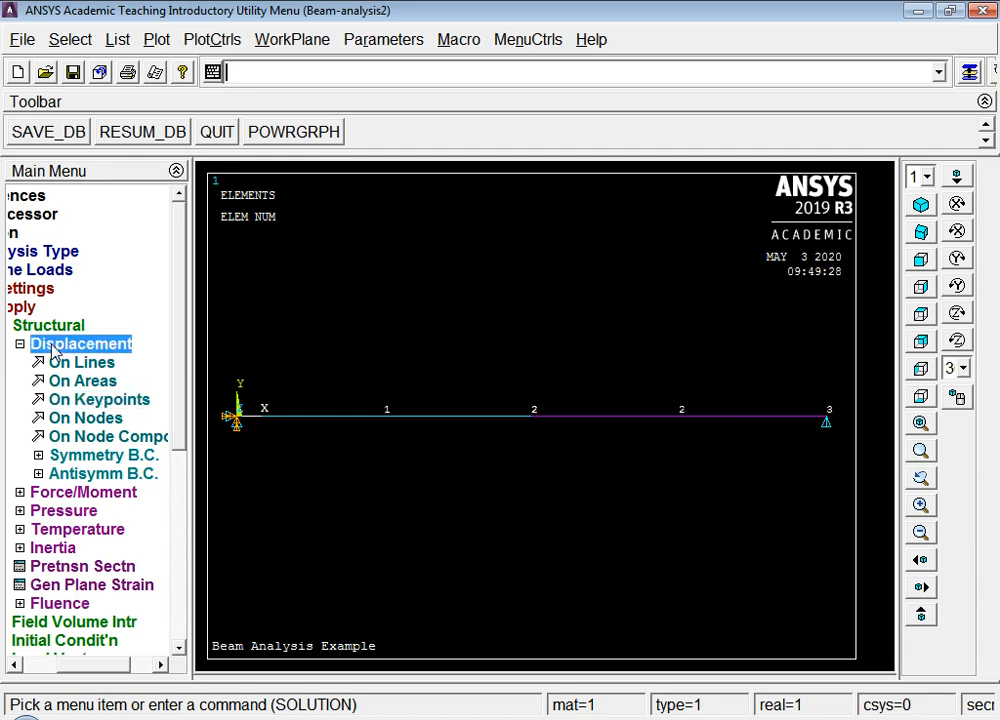
left_click(76, 363)
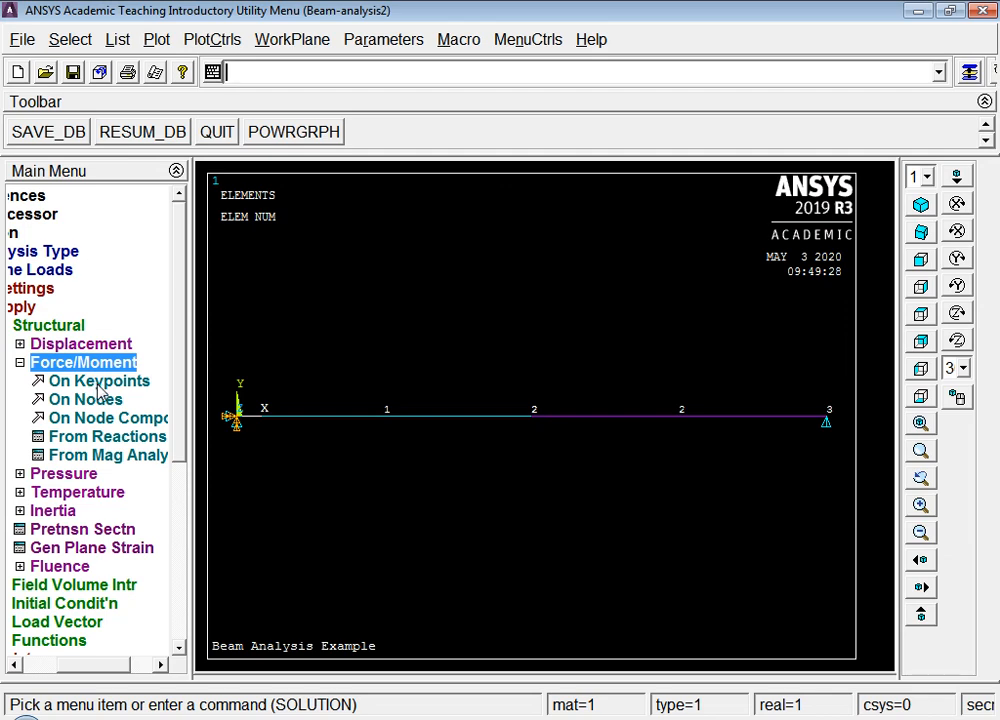
left_click(99, 386)
left_click(528, 438)
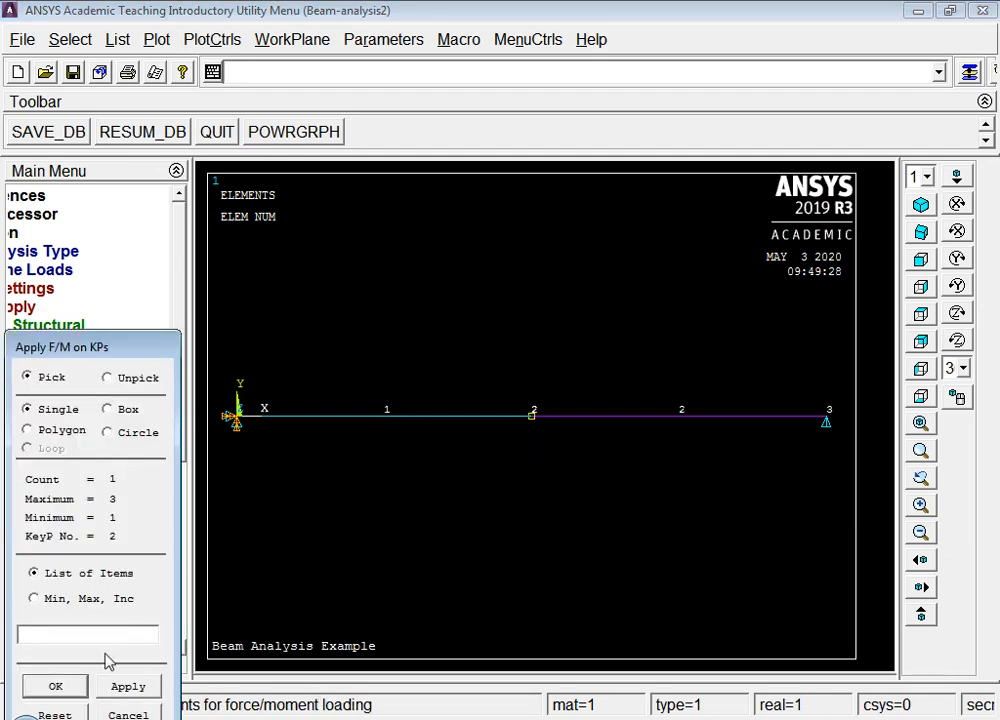
left_click(62, 686)
left_click(622, 326)
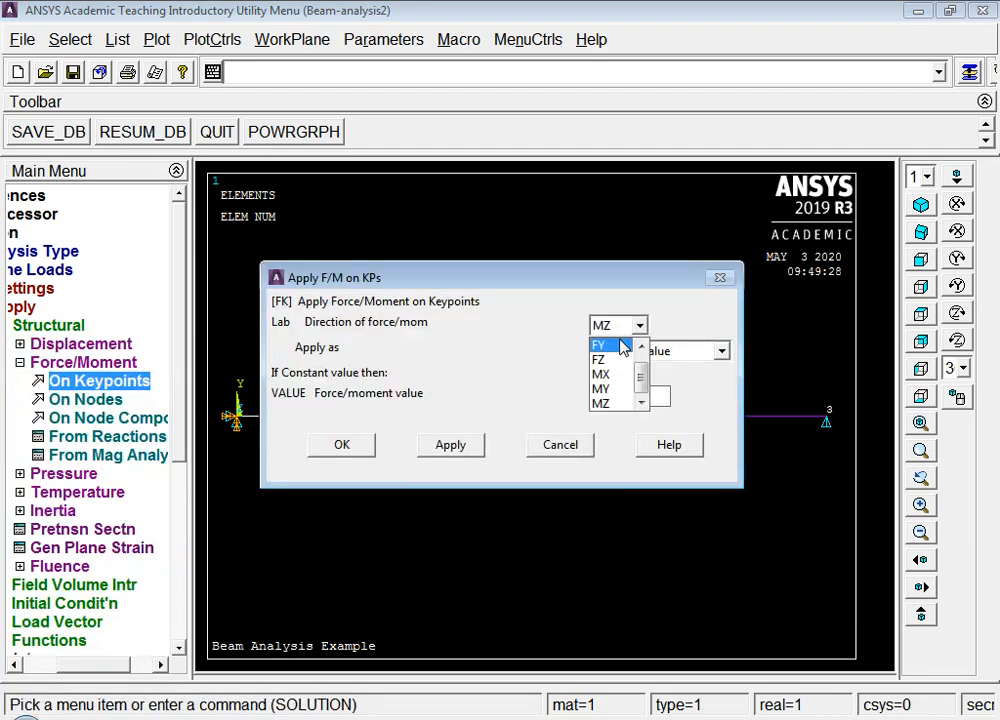
left_click(622, 346)
left_click_drag(629, 395, 534, 390)
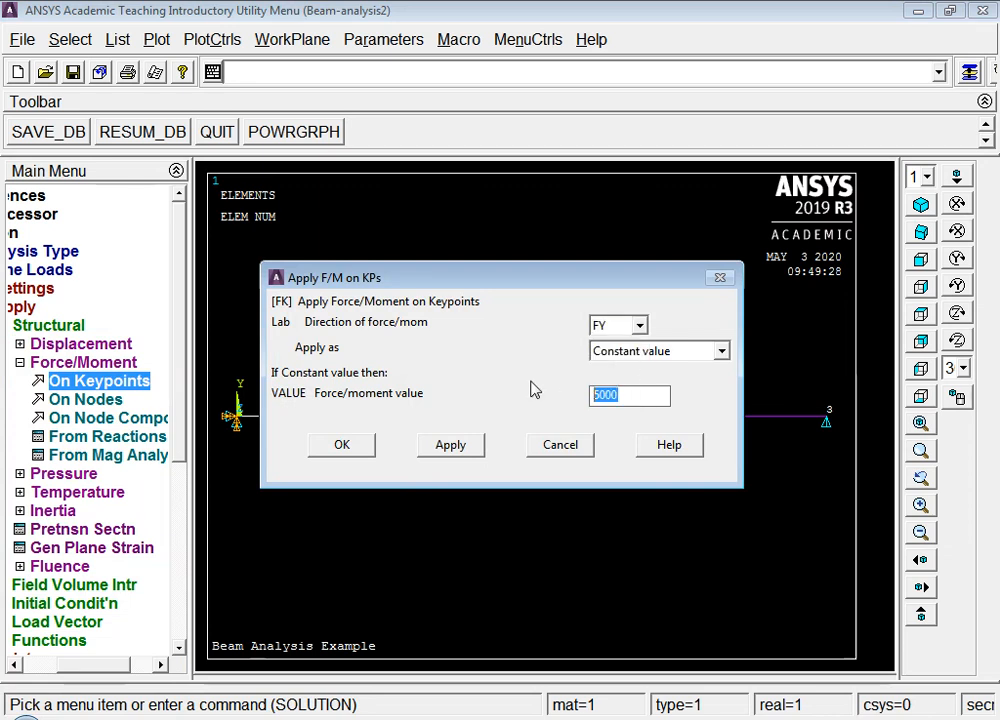
type("-100")
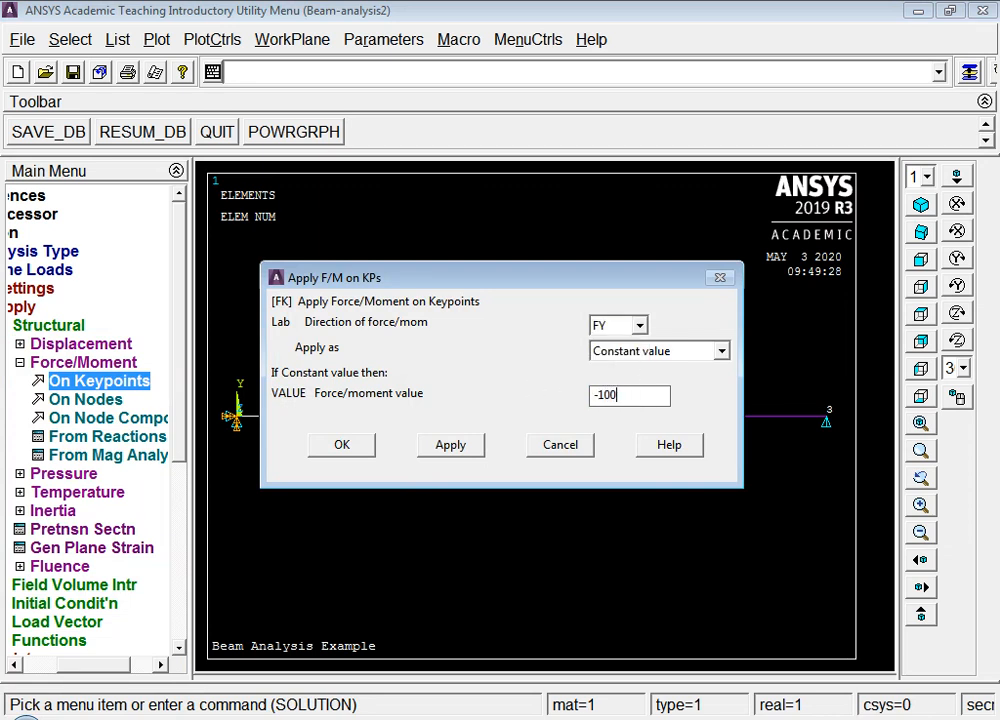
left_click(449, 446)
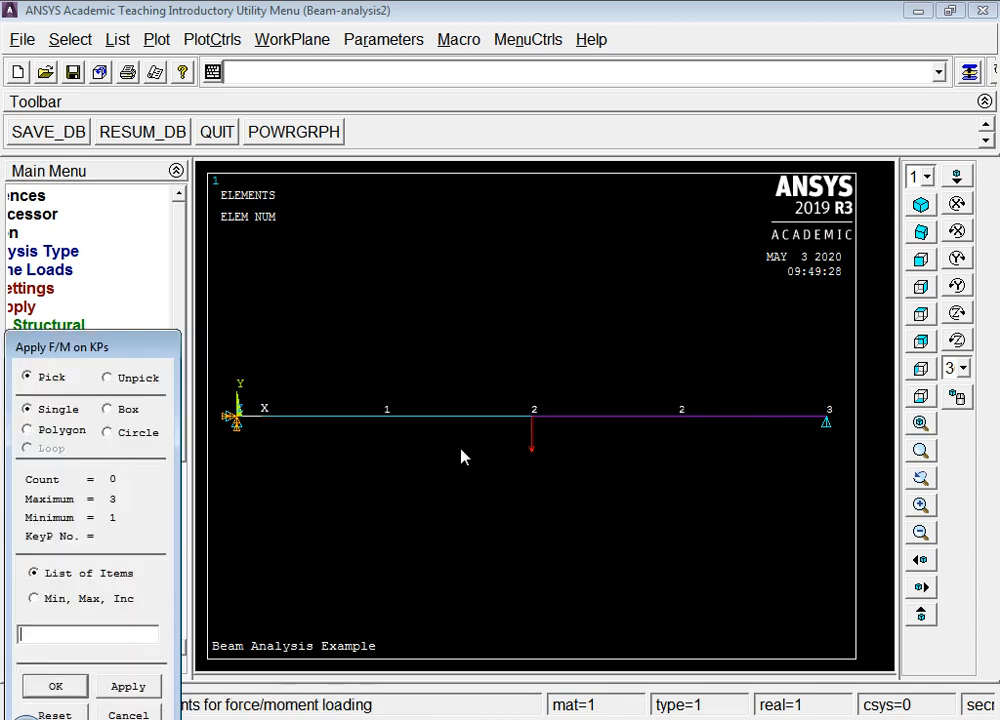
- Apply a constant MZ moment of 5000 at keypoint 3
left_click(828, 412)
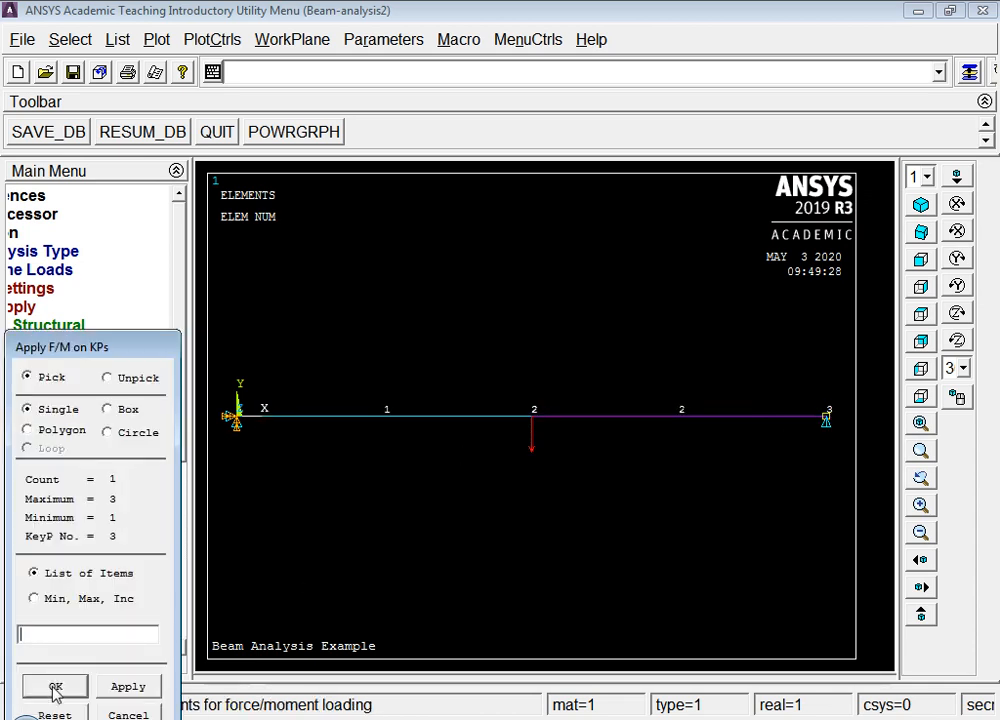
left_click(55, 688)
left_click(639, 326)
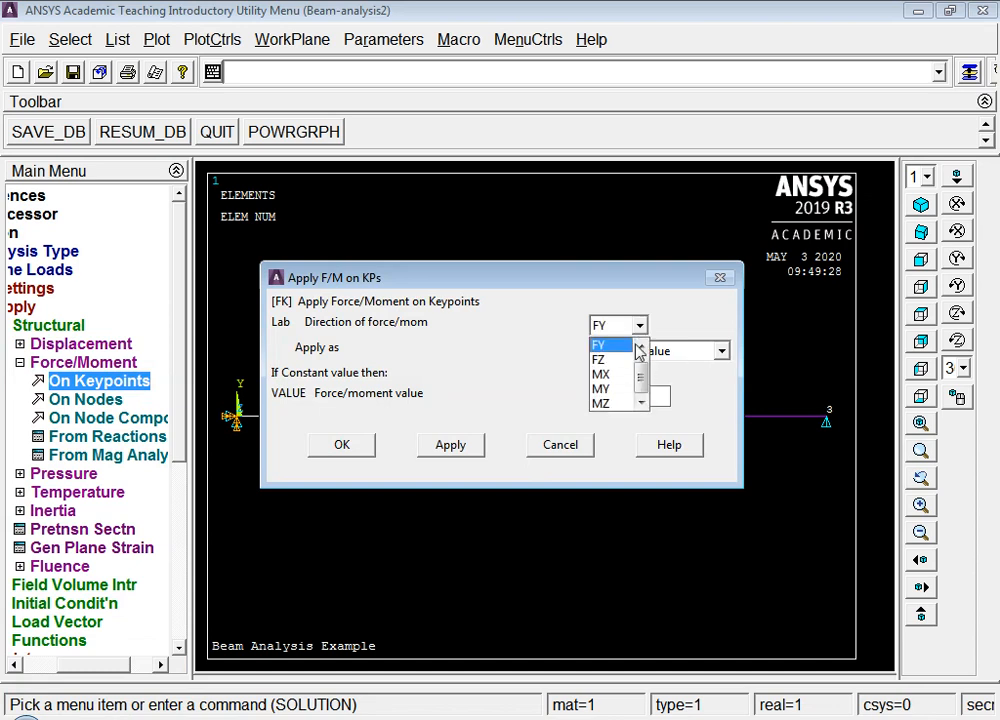
left_click(603, 403)
left_click_drag(630, 396, 545, 410)
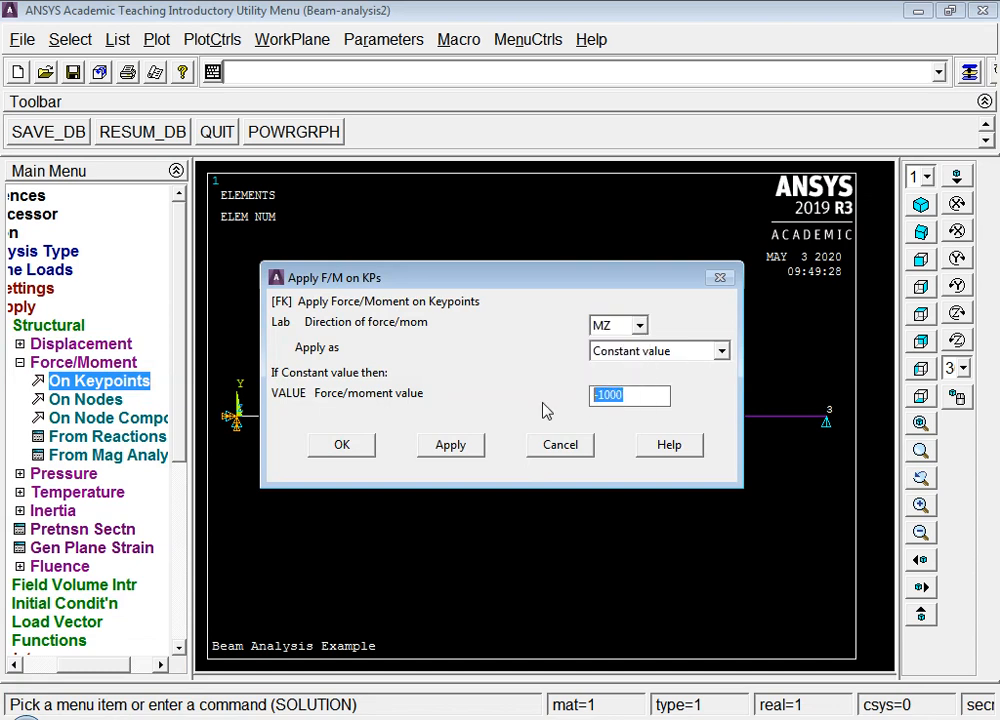
type("5000")
left_click(350, 447)
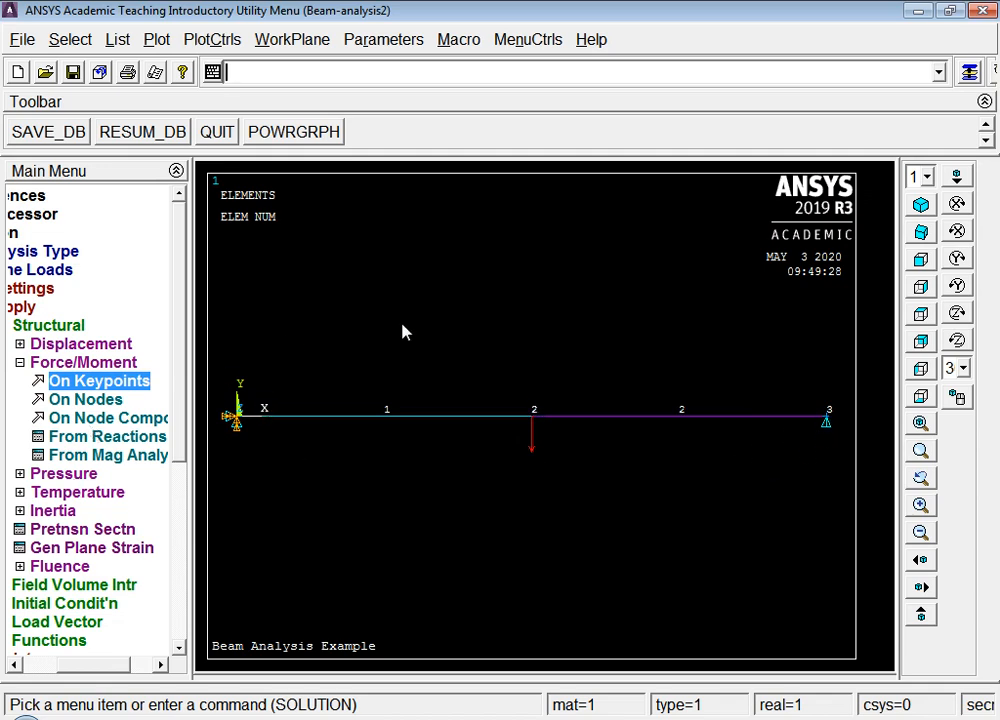
- Apply a uniform pressure of 200 with load key 2 on beam element 1
left_click(63, 473)
left_click(85, 529)
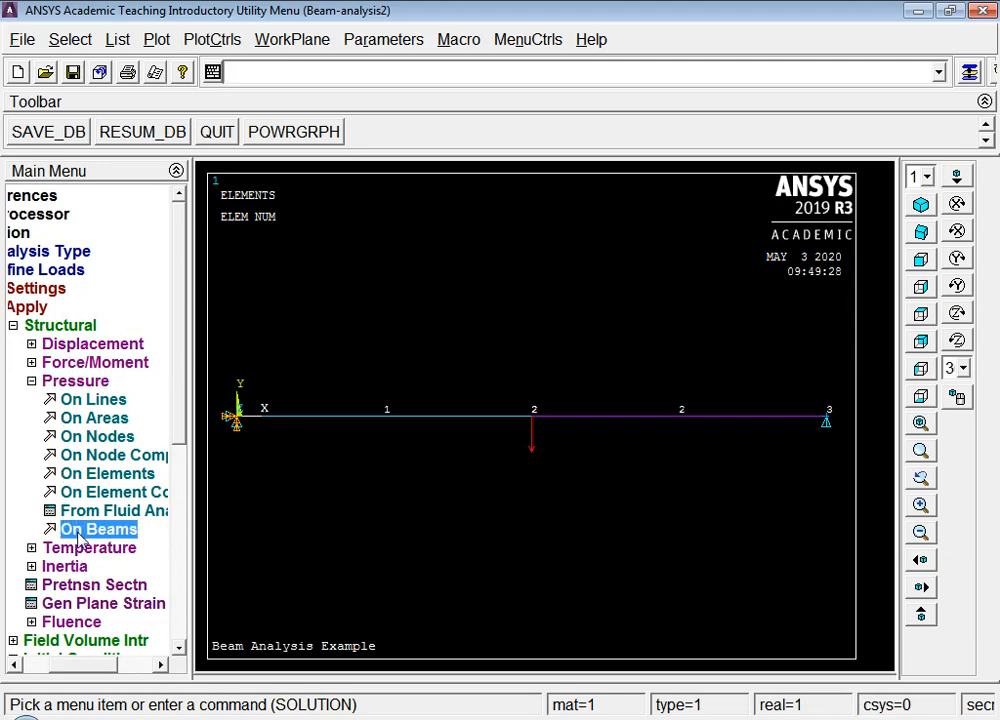
left_click(358, 432)
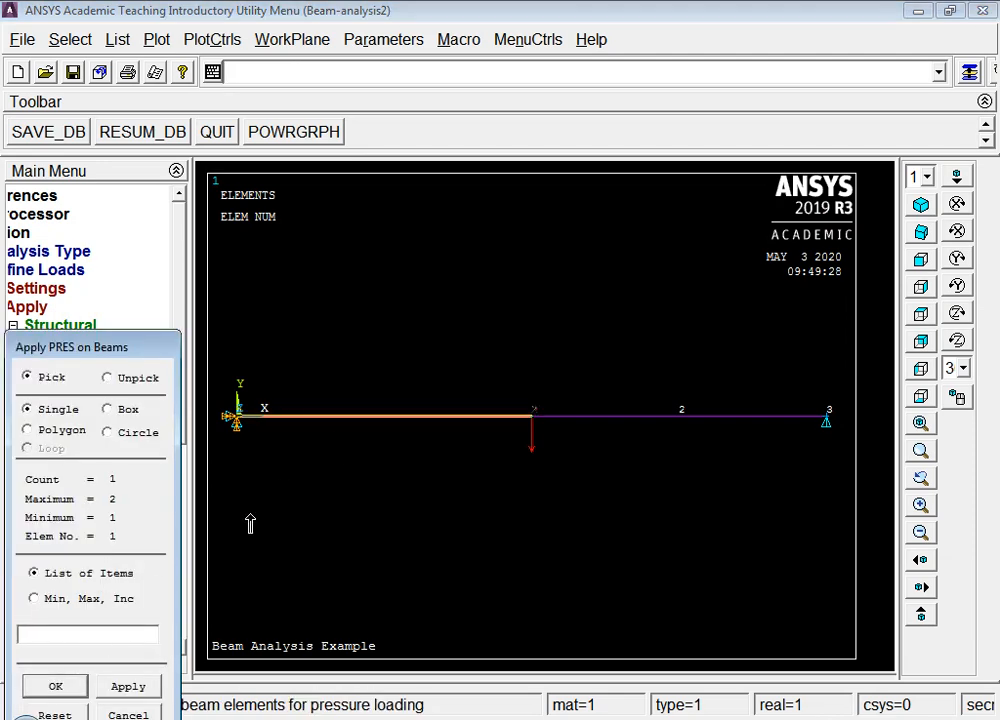
left_click(62, 687)
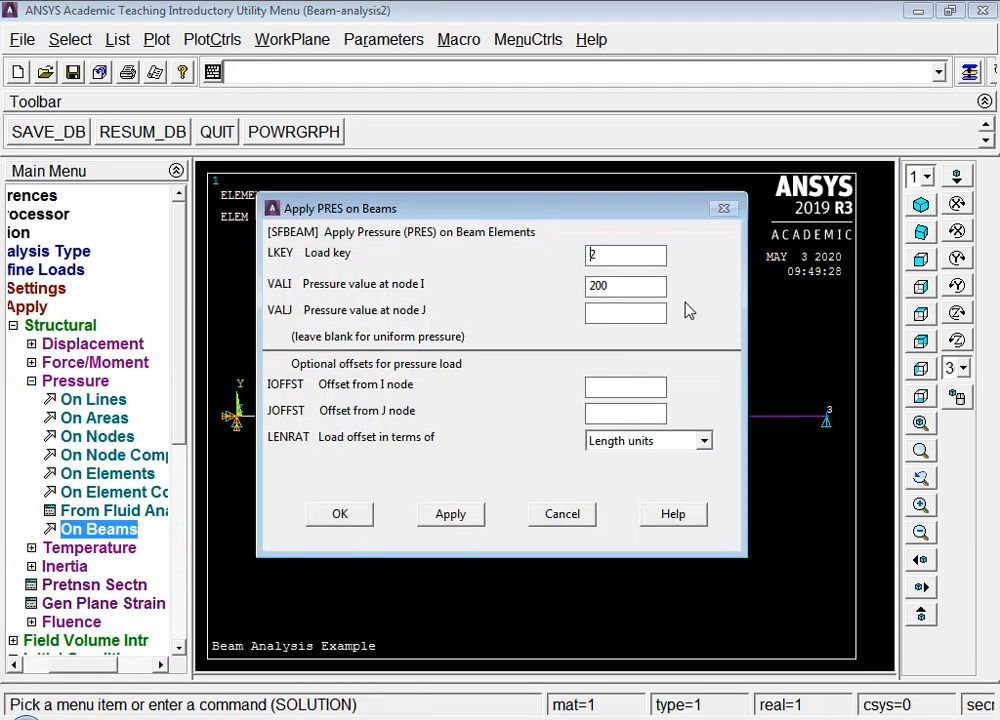
left_click_drag(633, 257, 272, 258)
left_click_drag(627, 290, 375, 286)
left_click(356, 518)
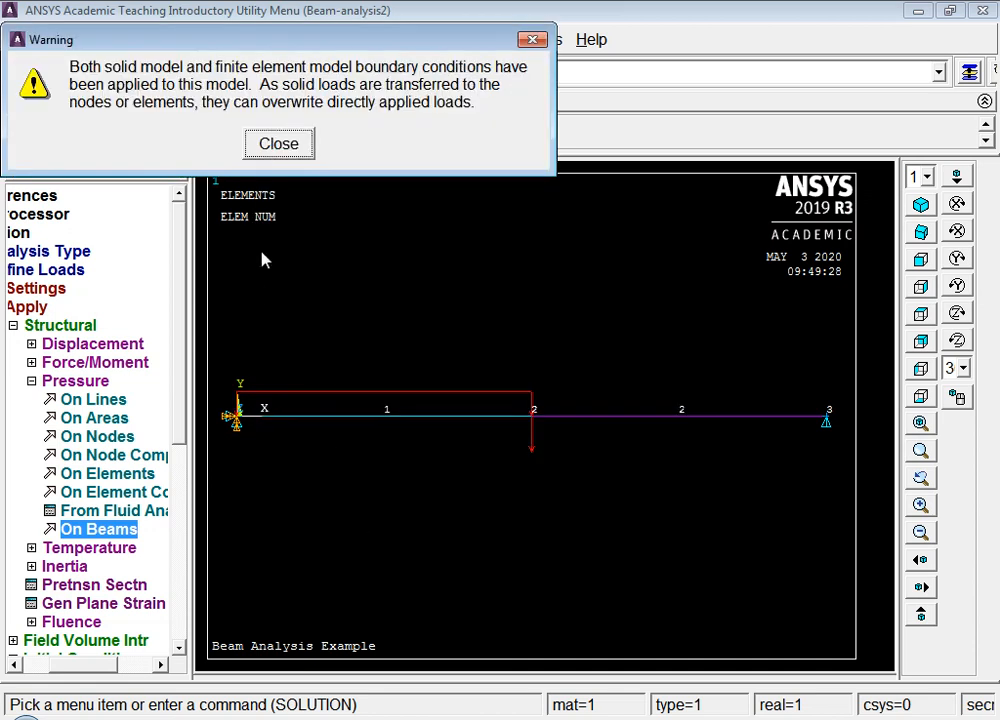
left_click(278, 144)
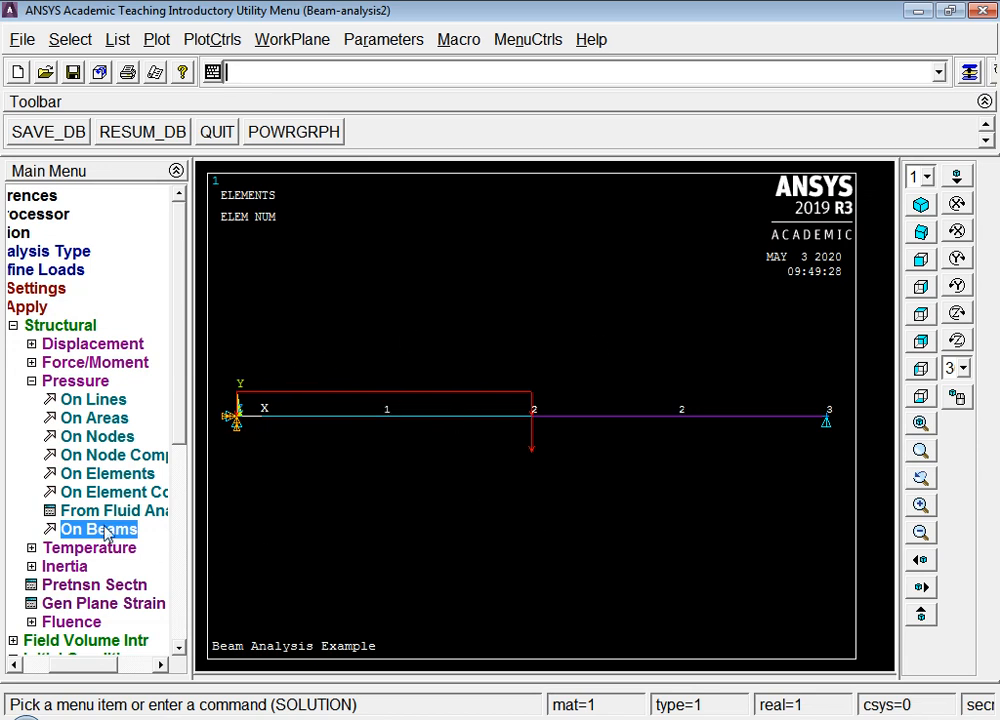
- Solve the current load step and close the solution note and status listing
left_click(72, 326)
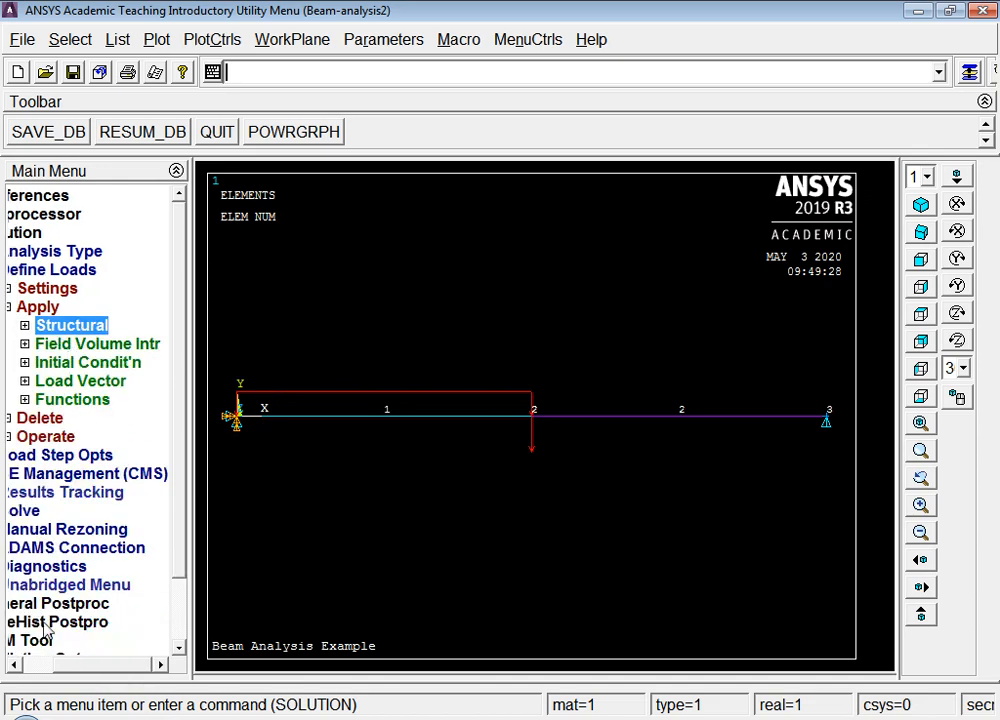
left_click_drag(74, 666, 89, 663)
left_click(74, 512)
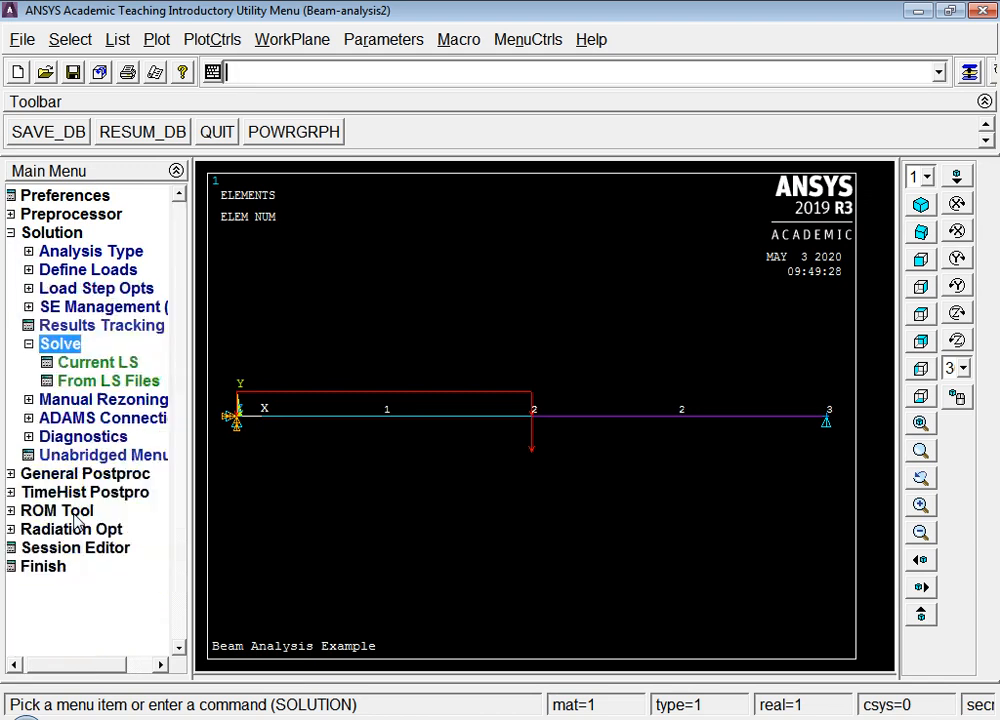
left_click(96, 366)
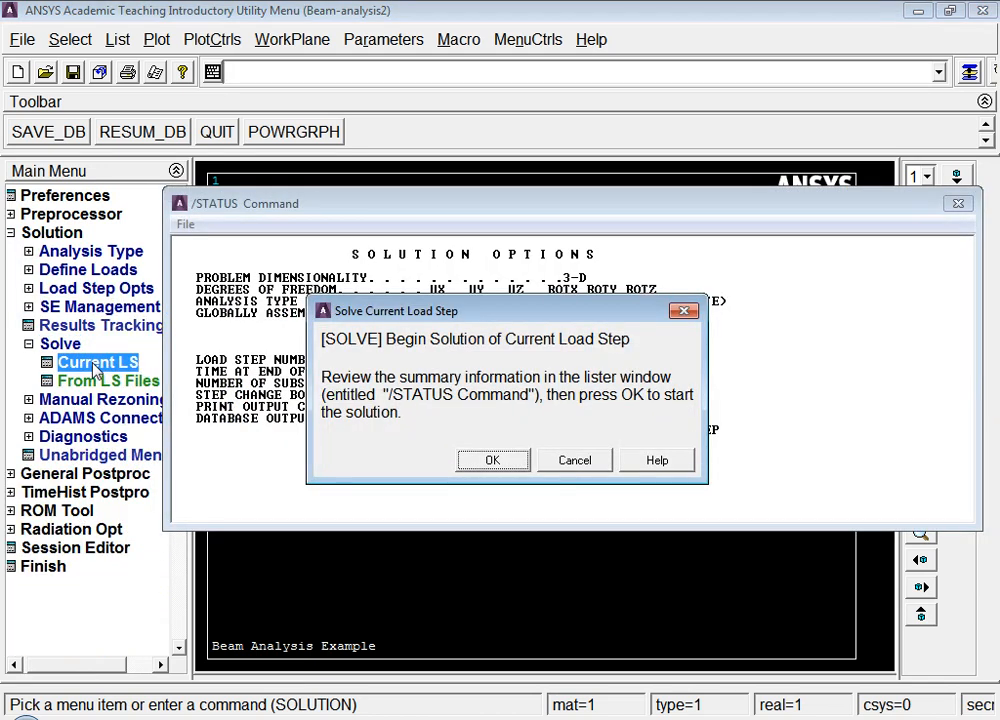
left_click(494, 463)
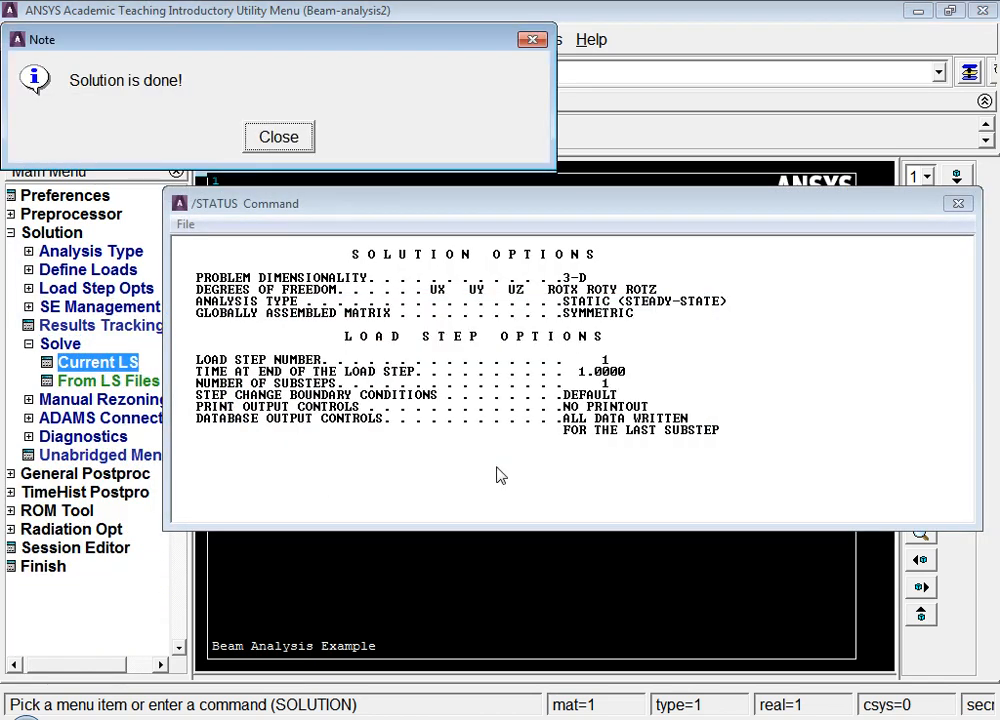
left_click(279, 139)
left_click(958, 204)
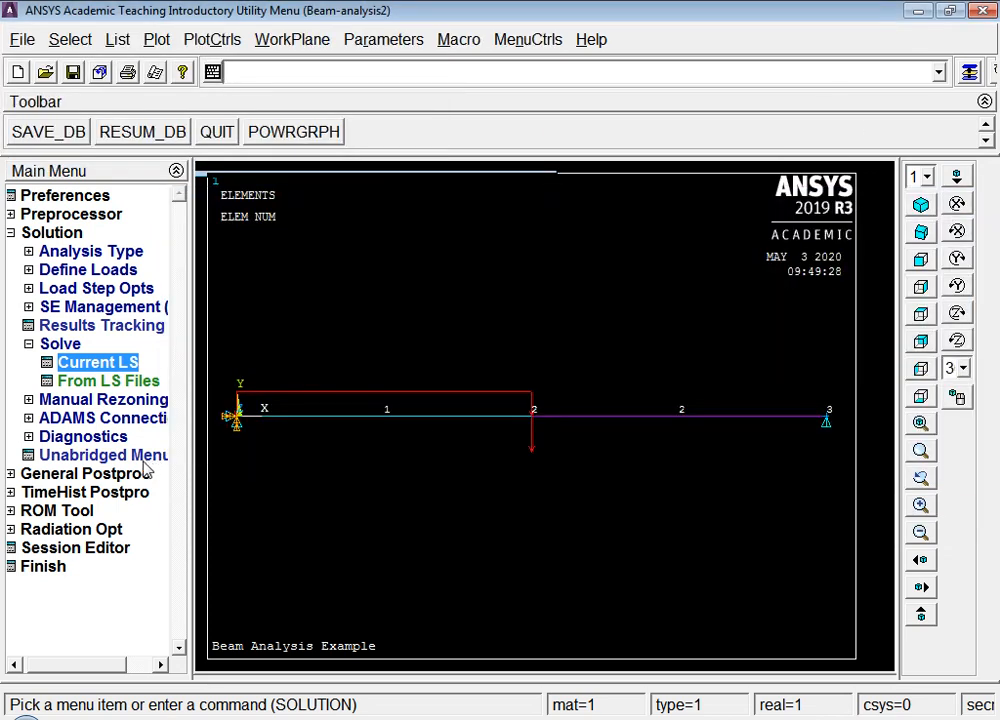
- Plot the beam's deformed shape together with the undeformed shape in the general postprocessor
left_click(140, 473)
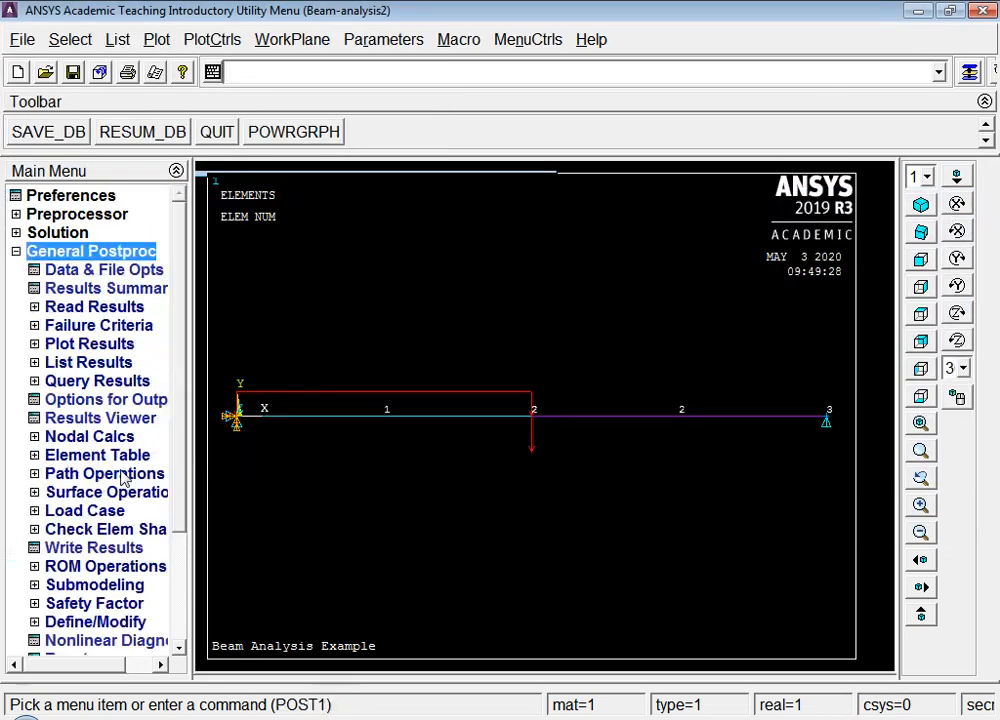
left_click(80, 344)
left_click(80, 366)
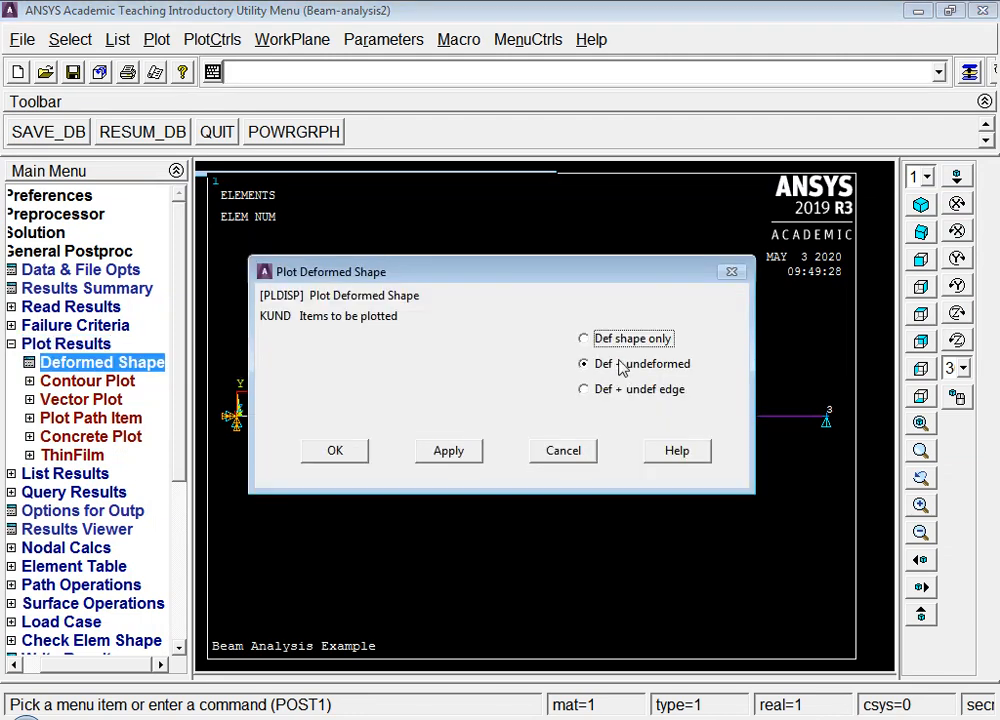
left_click(362, 456)
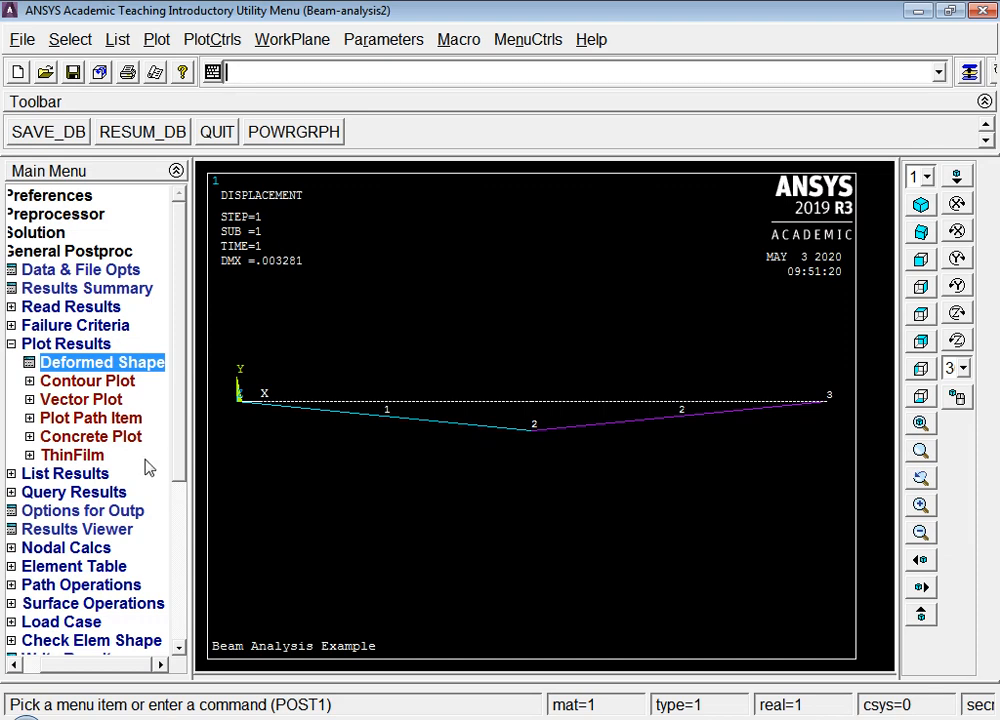
left_click(72, 345)
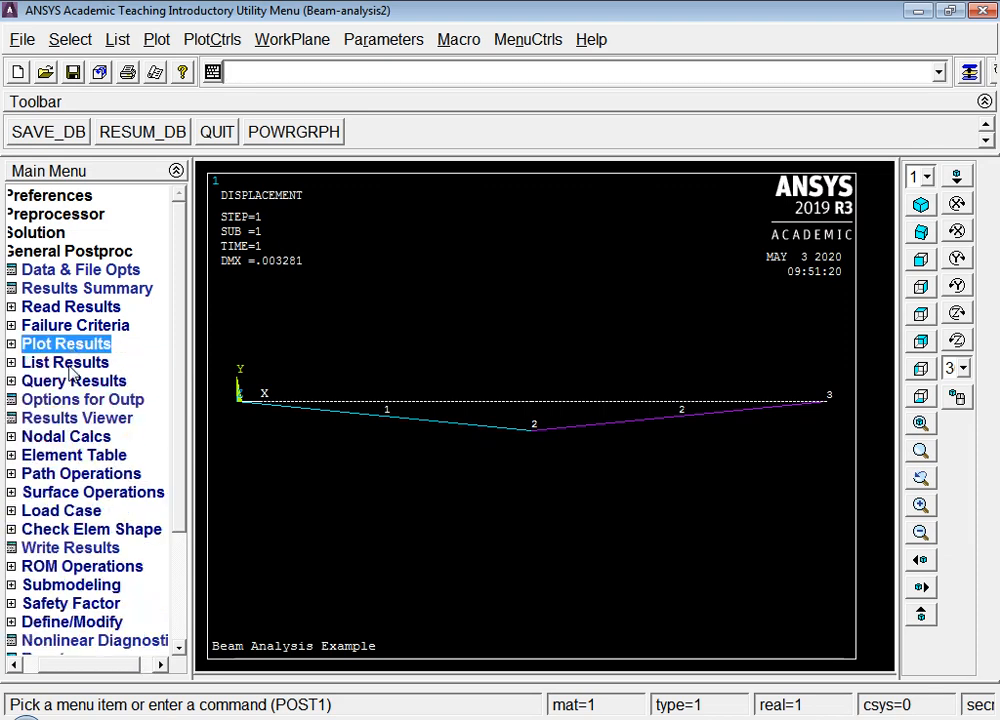
- List the nodal DOF solution for displacement vector sum and highlight the UY value of node 2
left_click(66, 364)
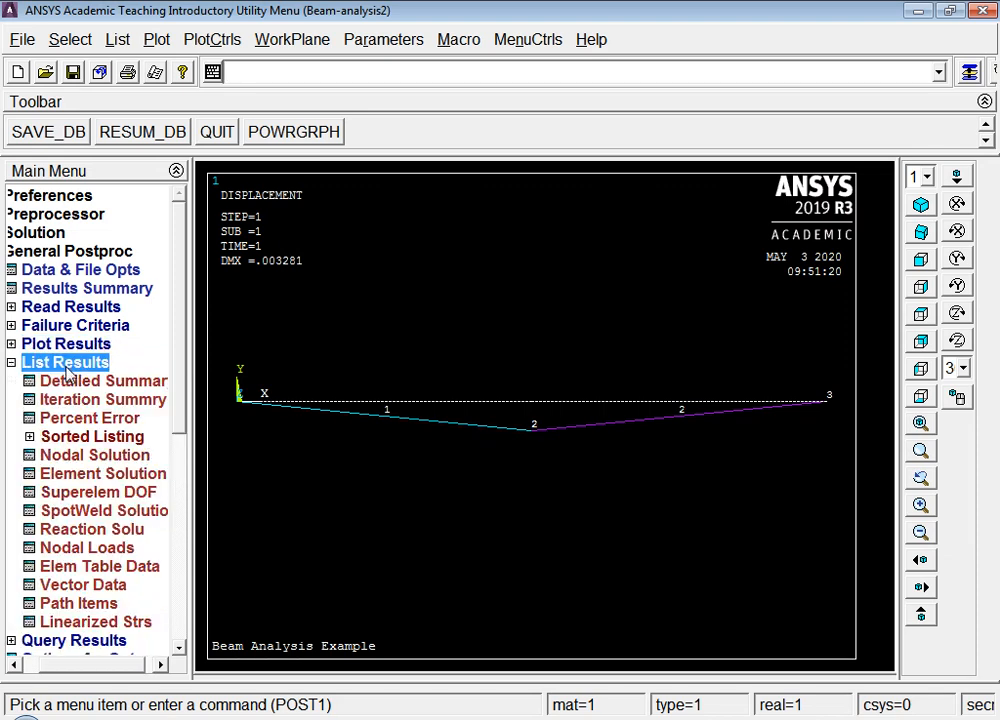
left_click(80, 456)
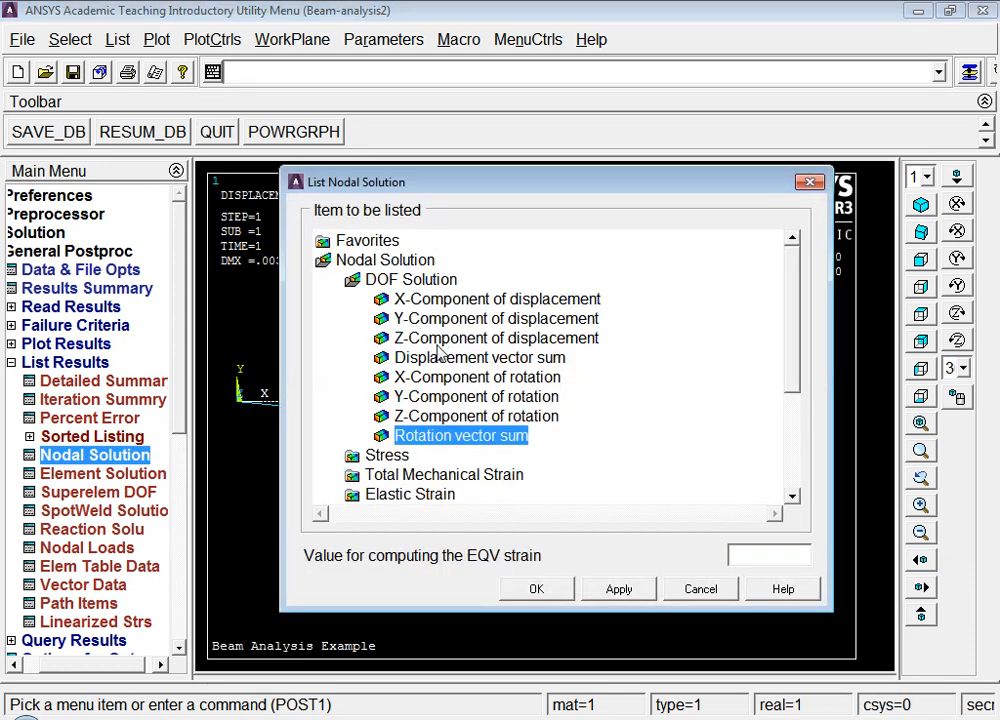
left_click(445, 357)
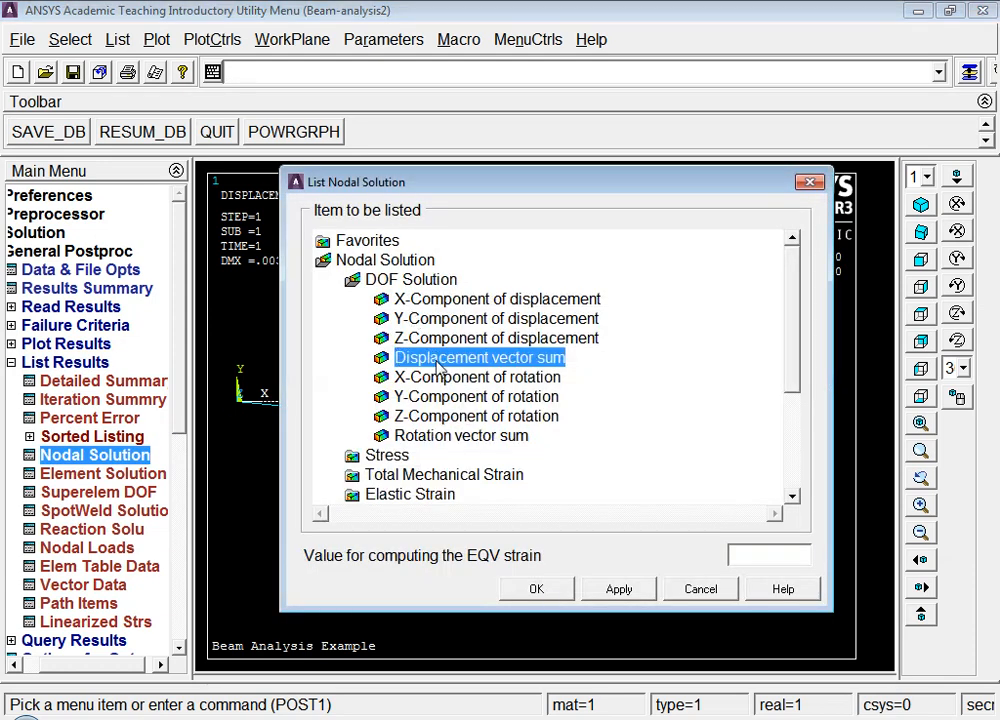
left_click(555, 592)
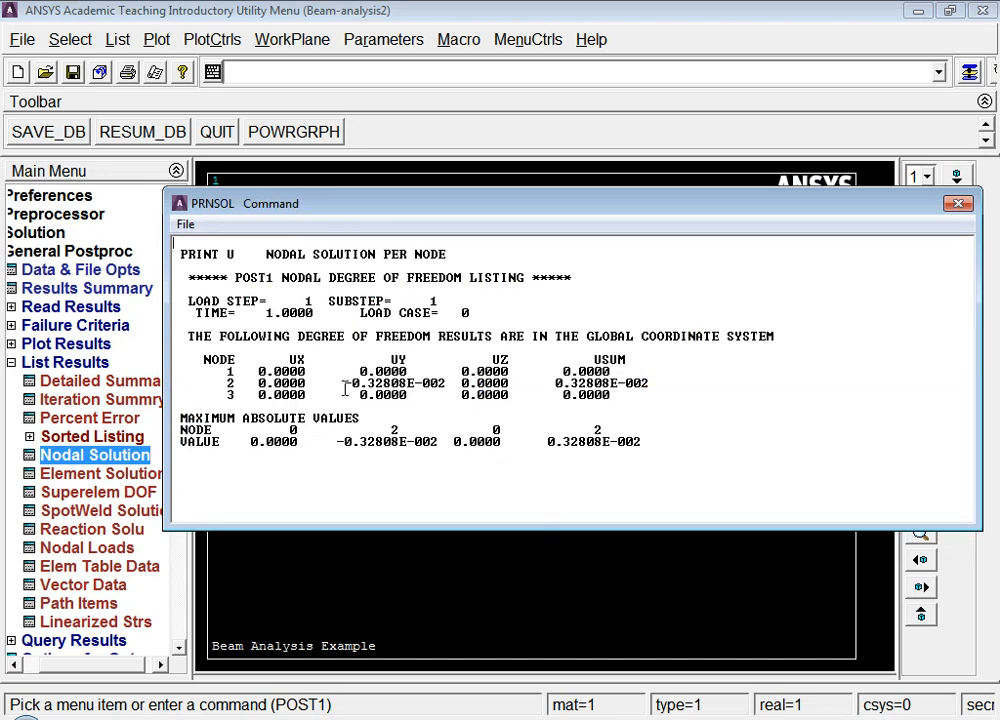
left_click_drag(346, 384, 447, 385)
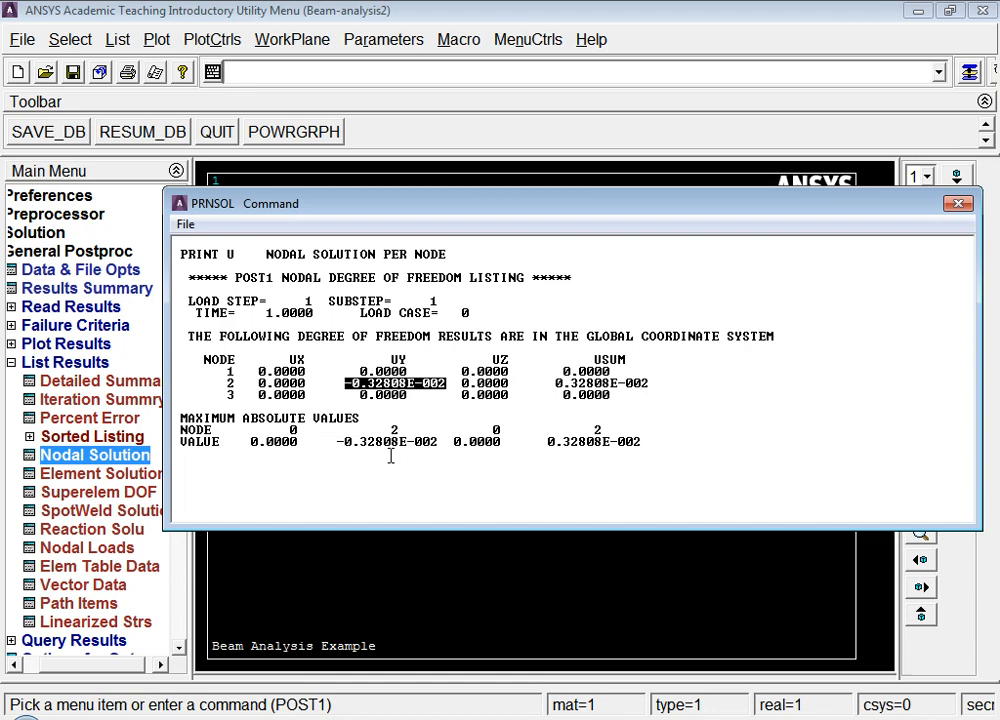
- Switch to the solutions manual PDF in Adobe Reader and examine the solution values for the beam in Figure P5.10
mouse_move(675, 718)
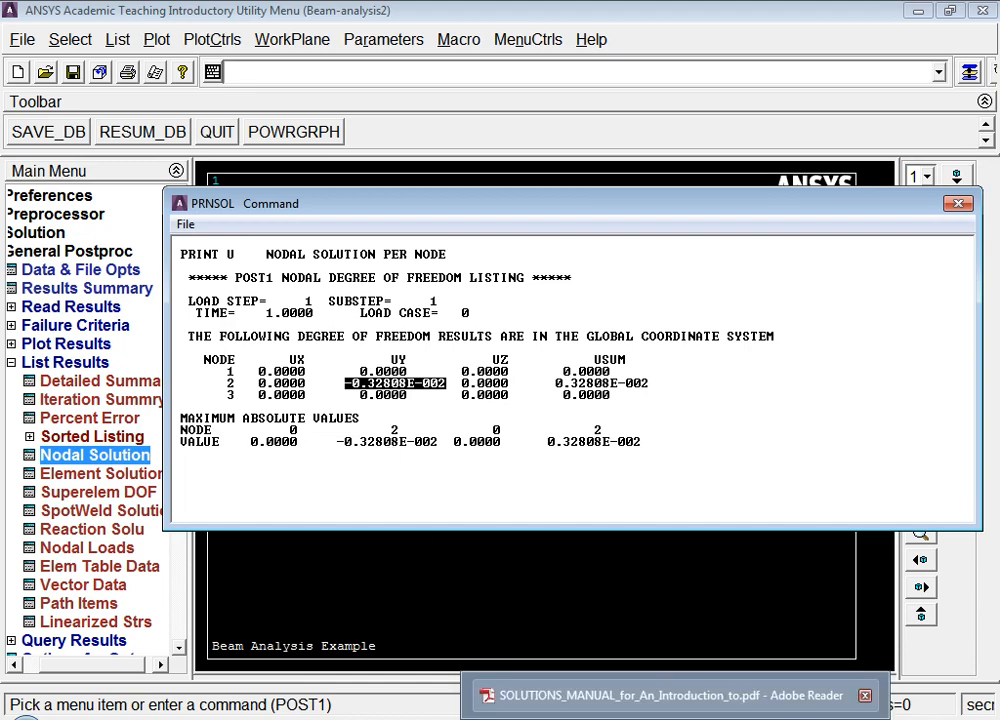
left_click(672, 695)
left_click(991, 709)
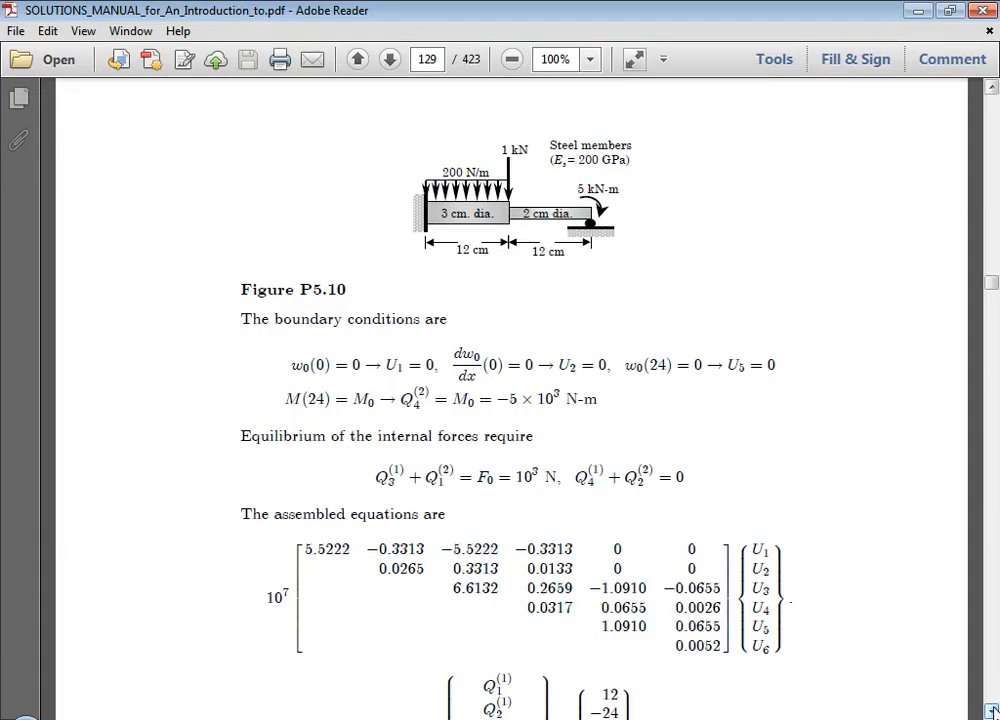
scroll(627, 603, "down", 10)
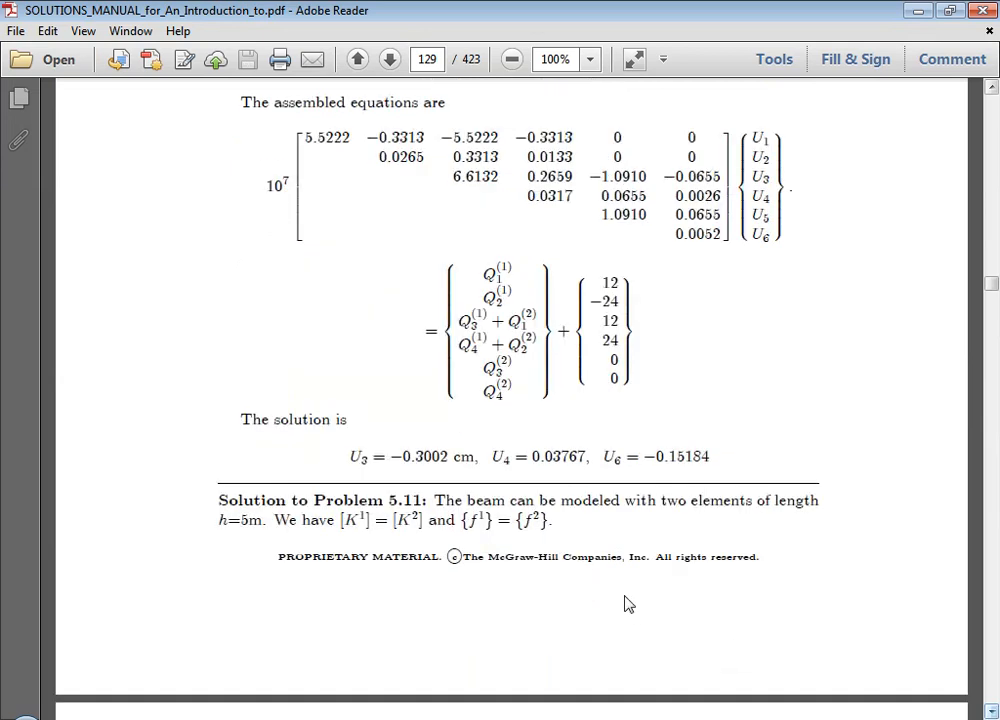